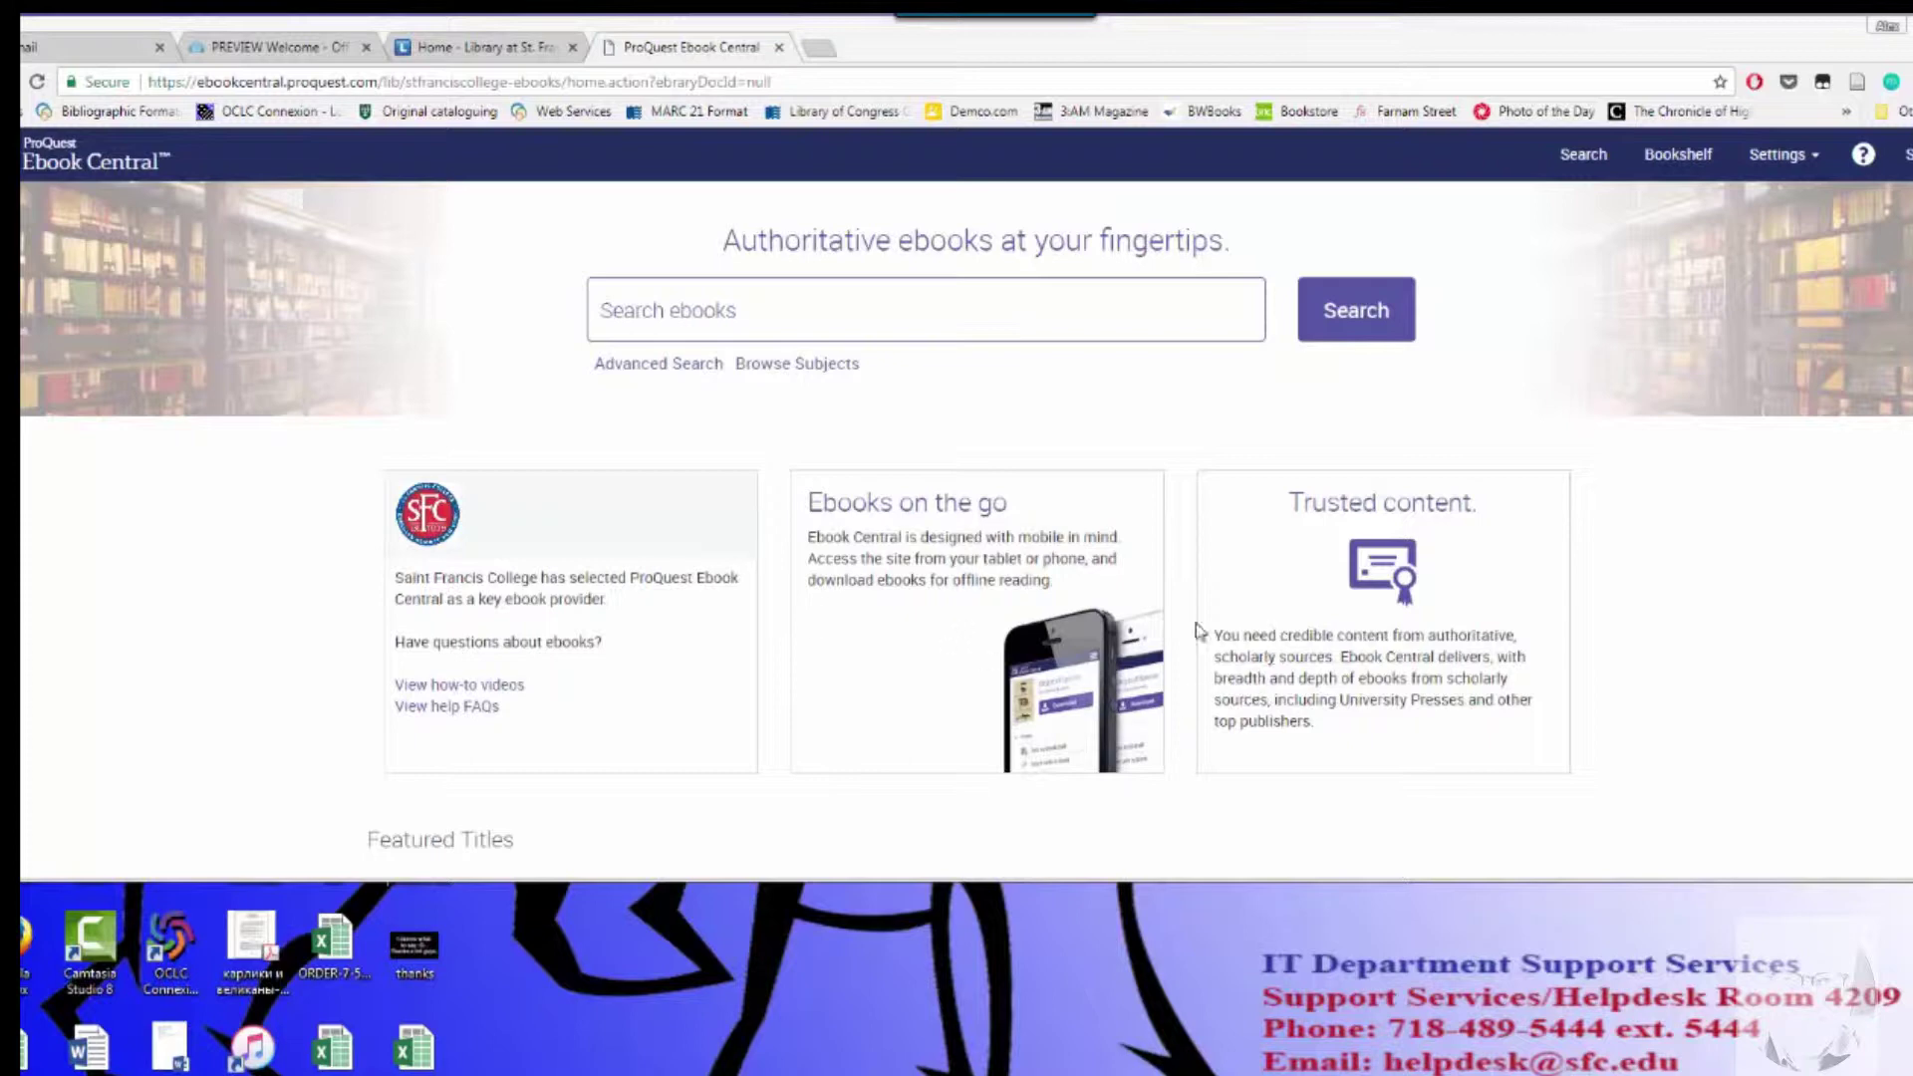
# Browse the ebook subjects, open the Literature subject and look over its book results and refinement options.
pyautogui.click(809, 369)
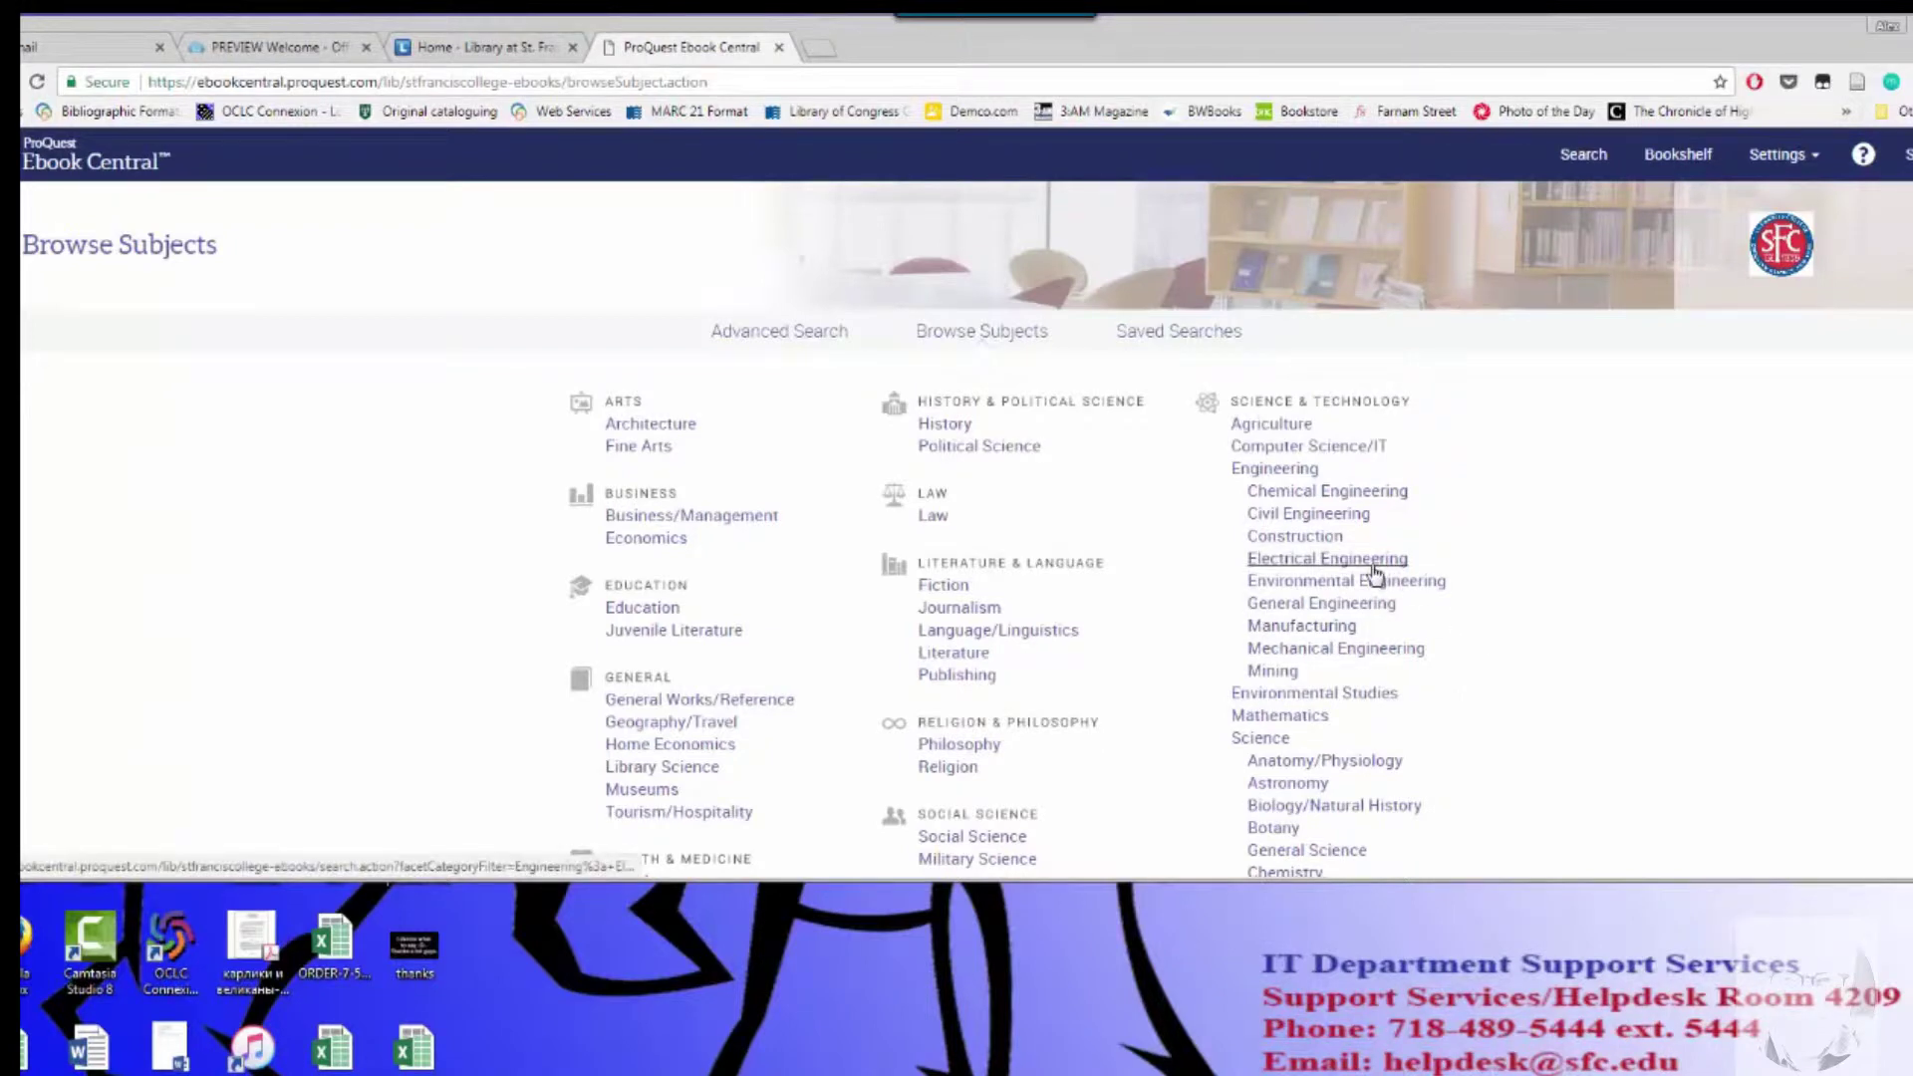
pyautogui.scroll(-2, 1268, 565)
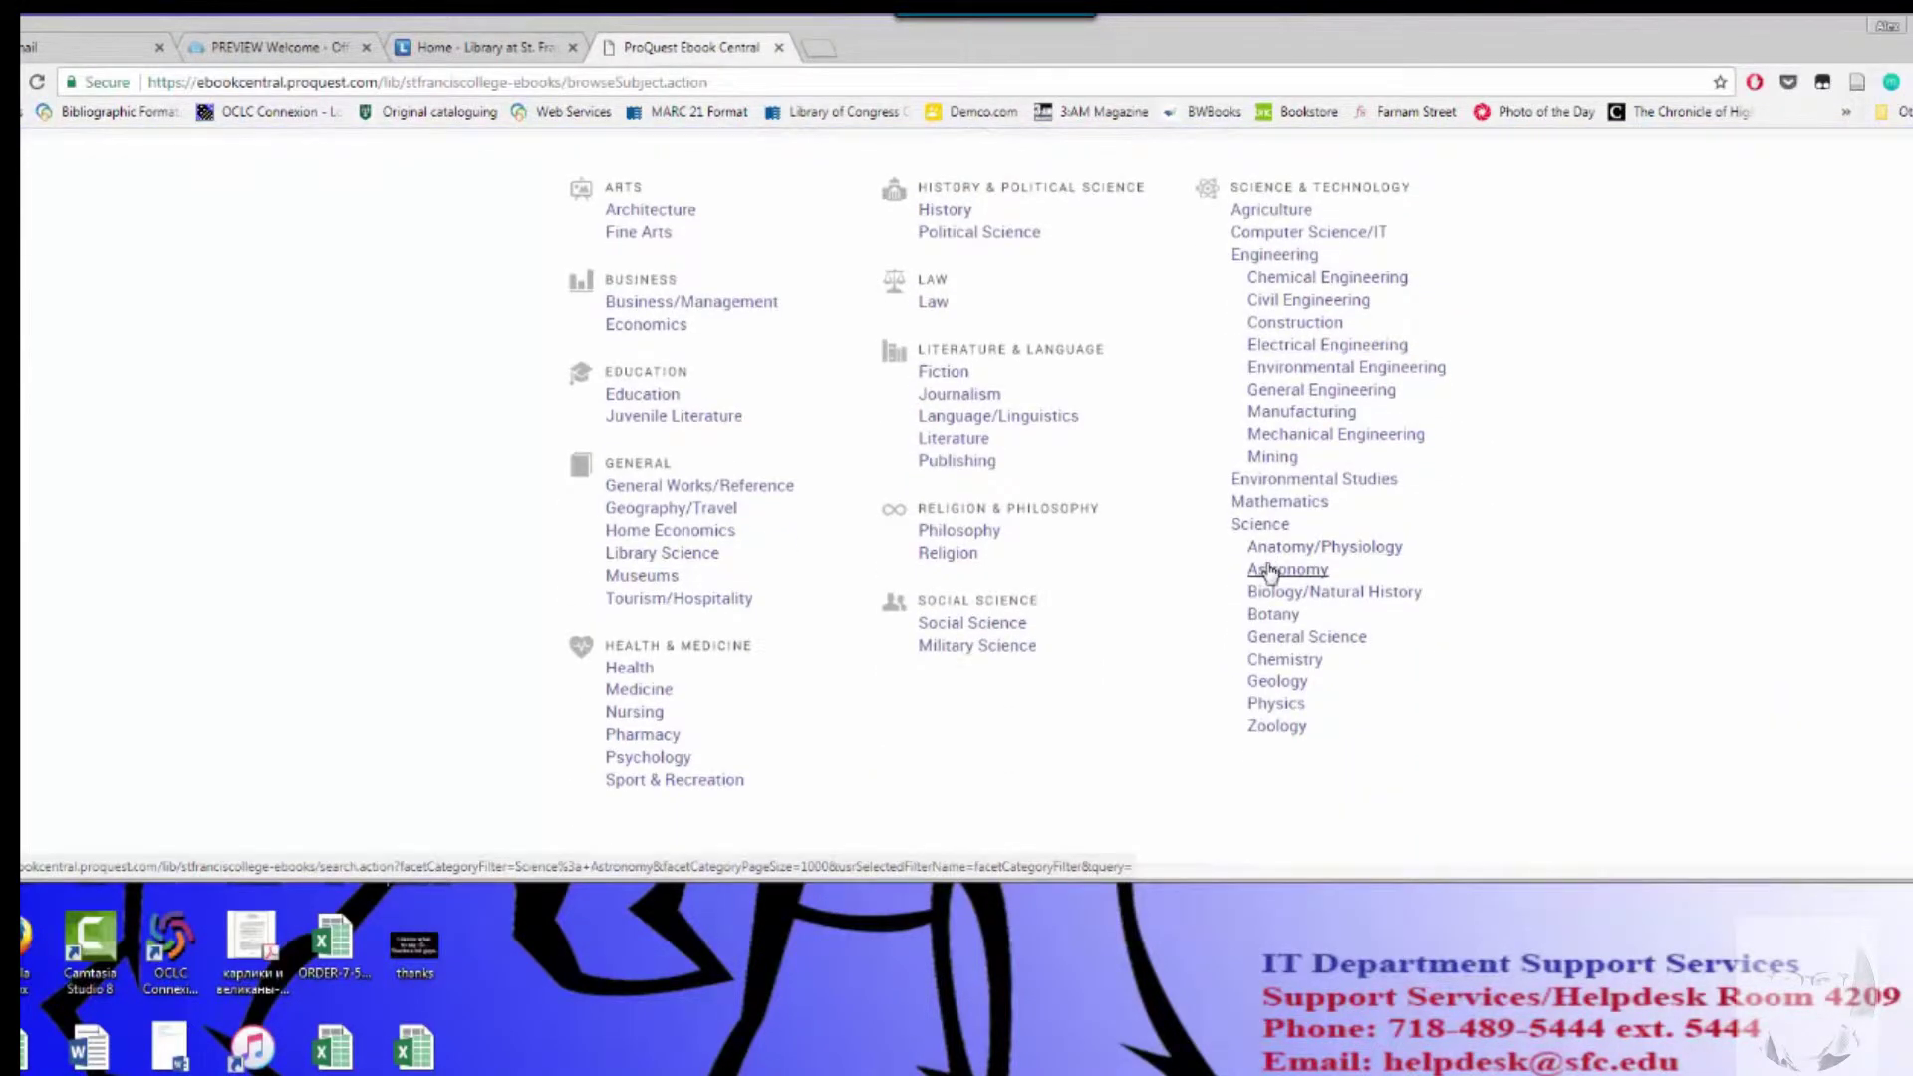
pyautogui.click(962, 442)
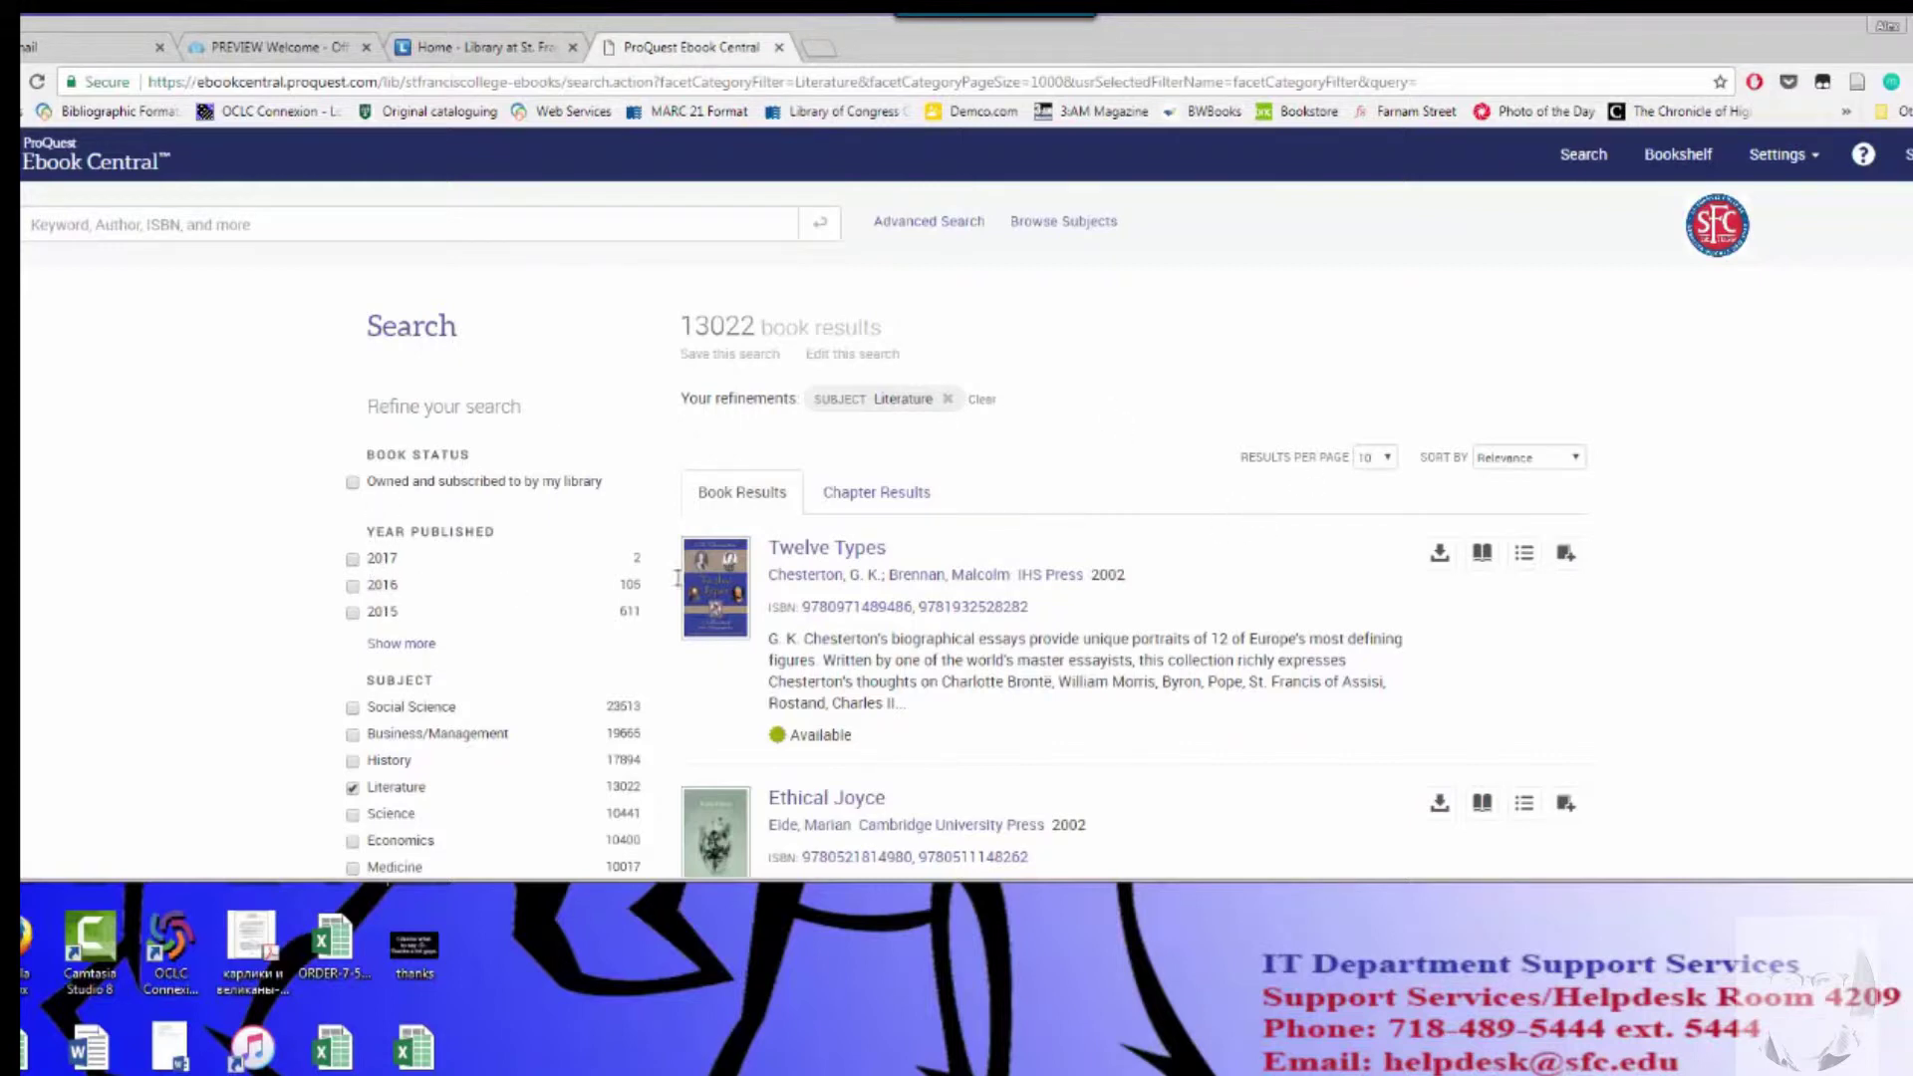
pyautogui.scroll(-2, 948, 568)
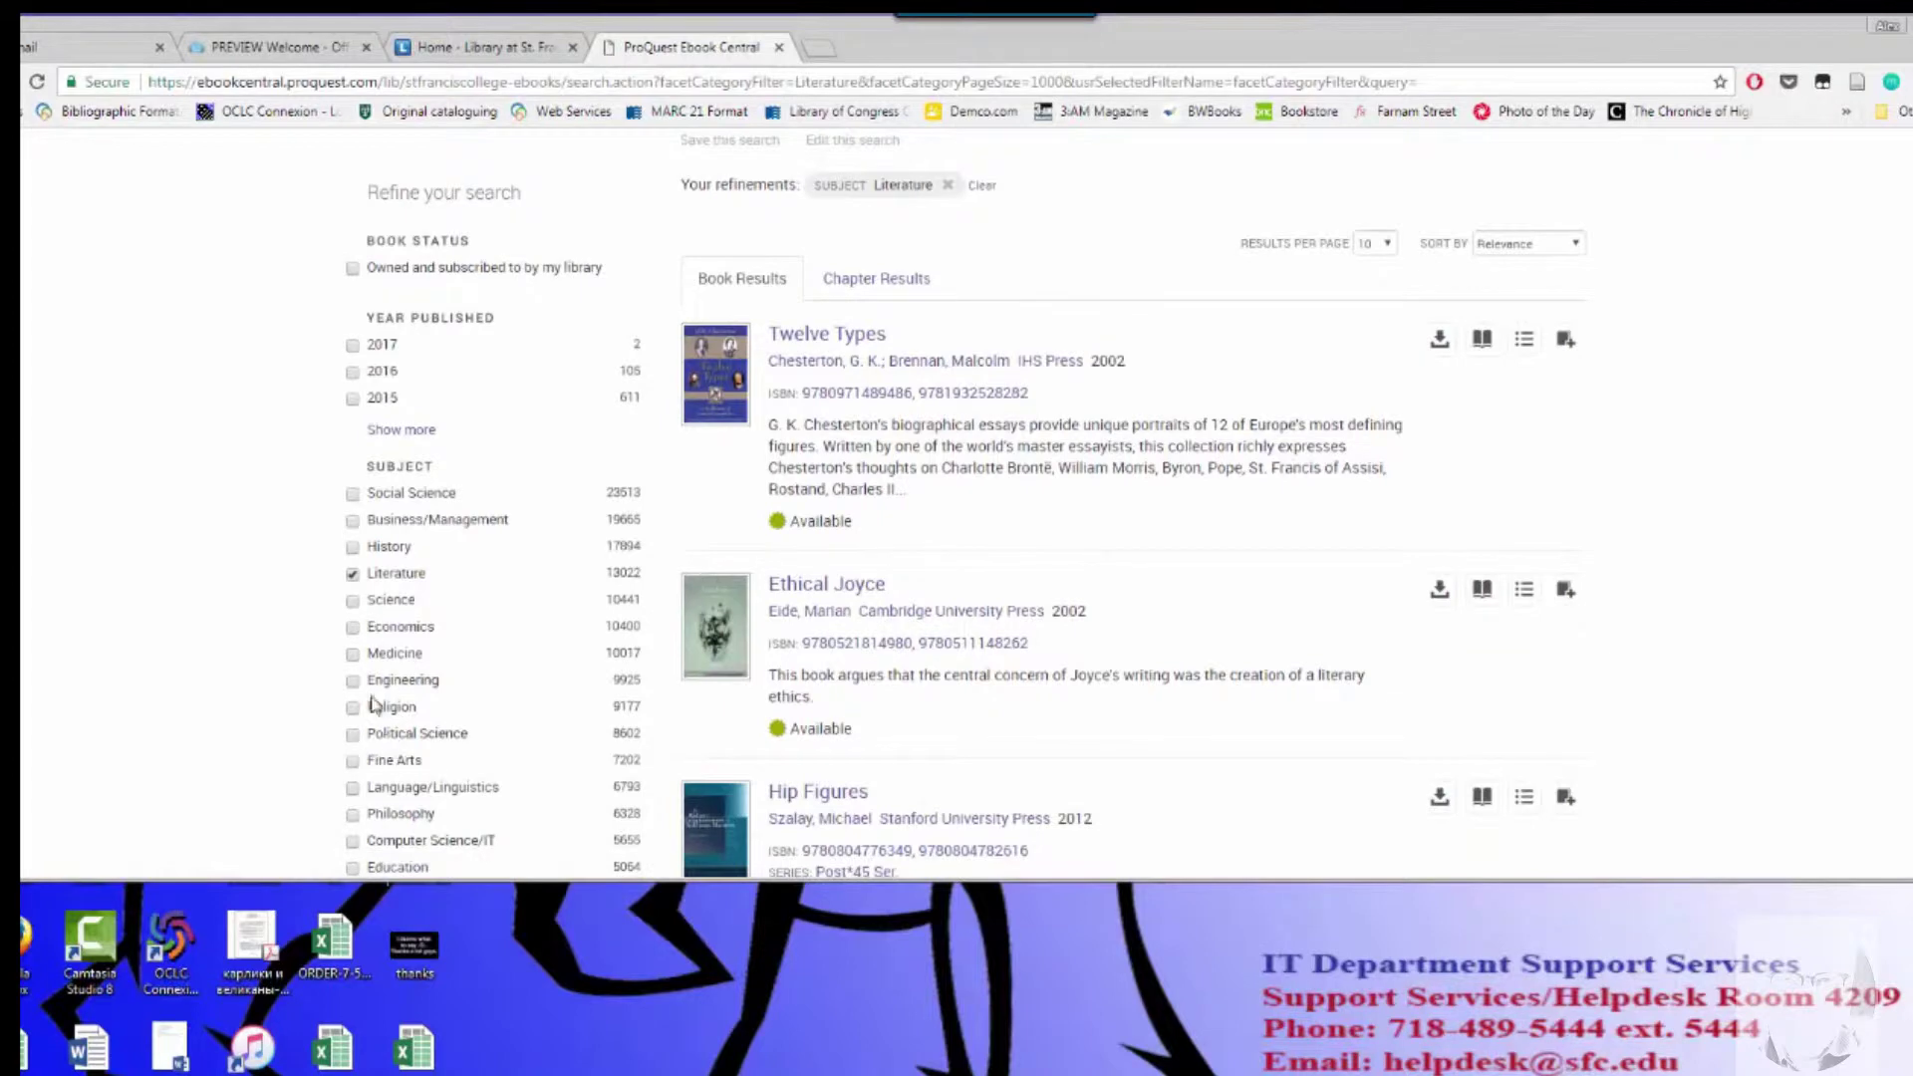
pyautogui.scroll(2, 1550, 588)
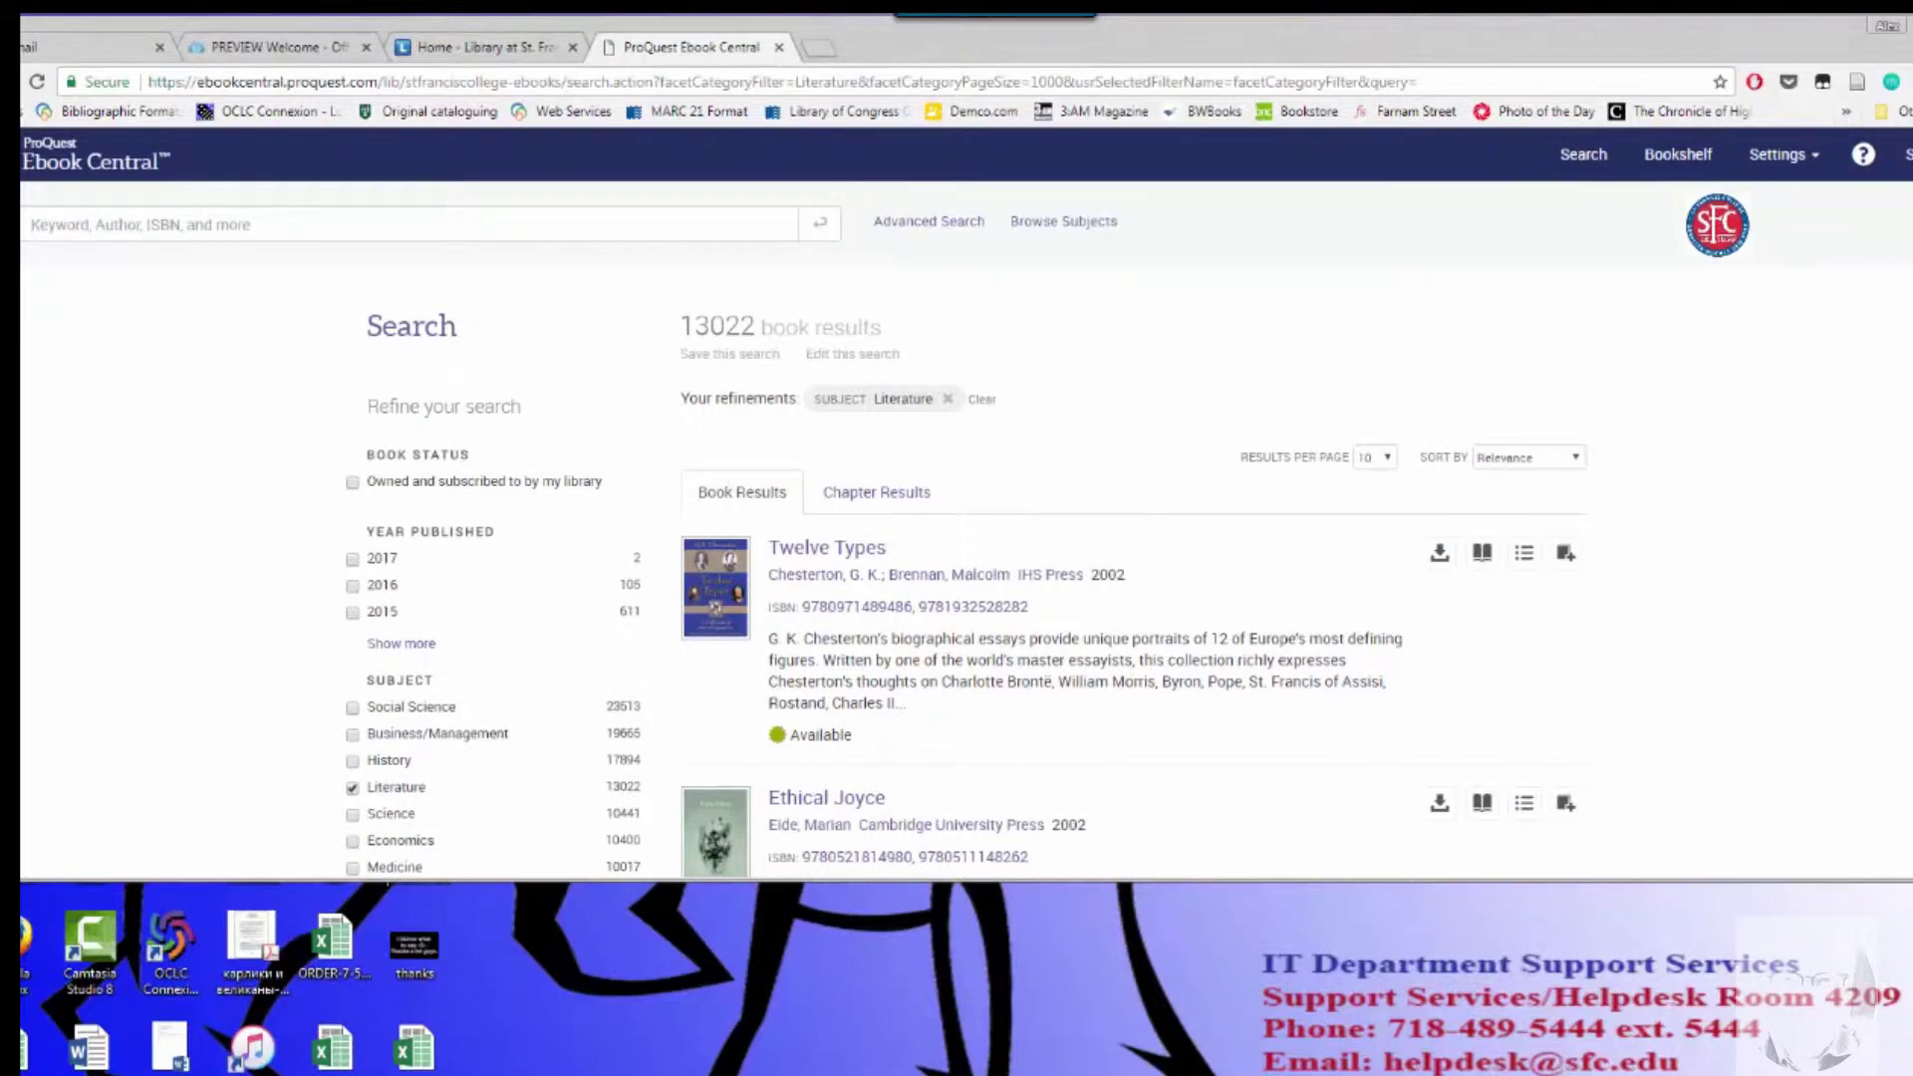
# Open the advanced search form and examine its available fields, from keyword down to language, download format and book status.
pyautogui.click(922, 228)
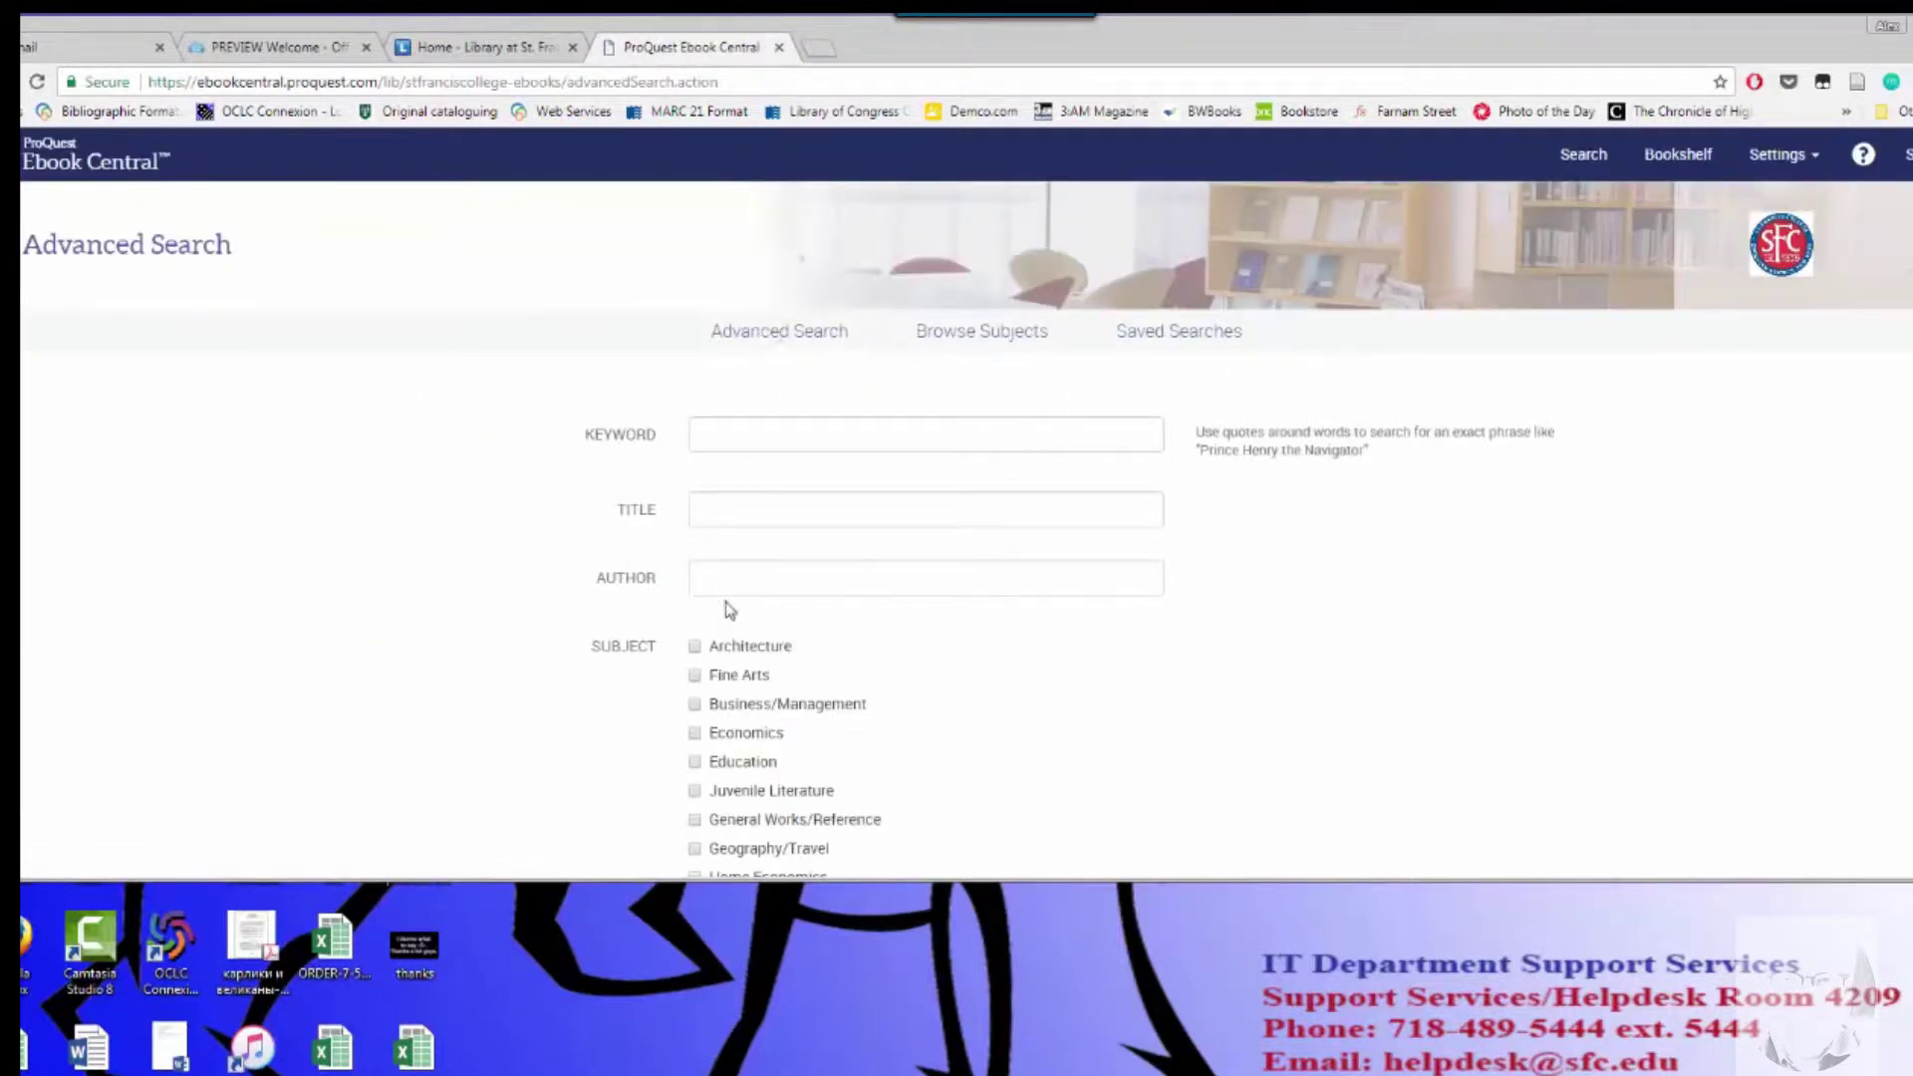
pyautogui.scroll(-3, 1286, 590)
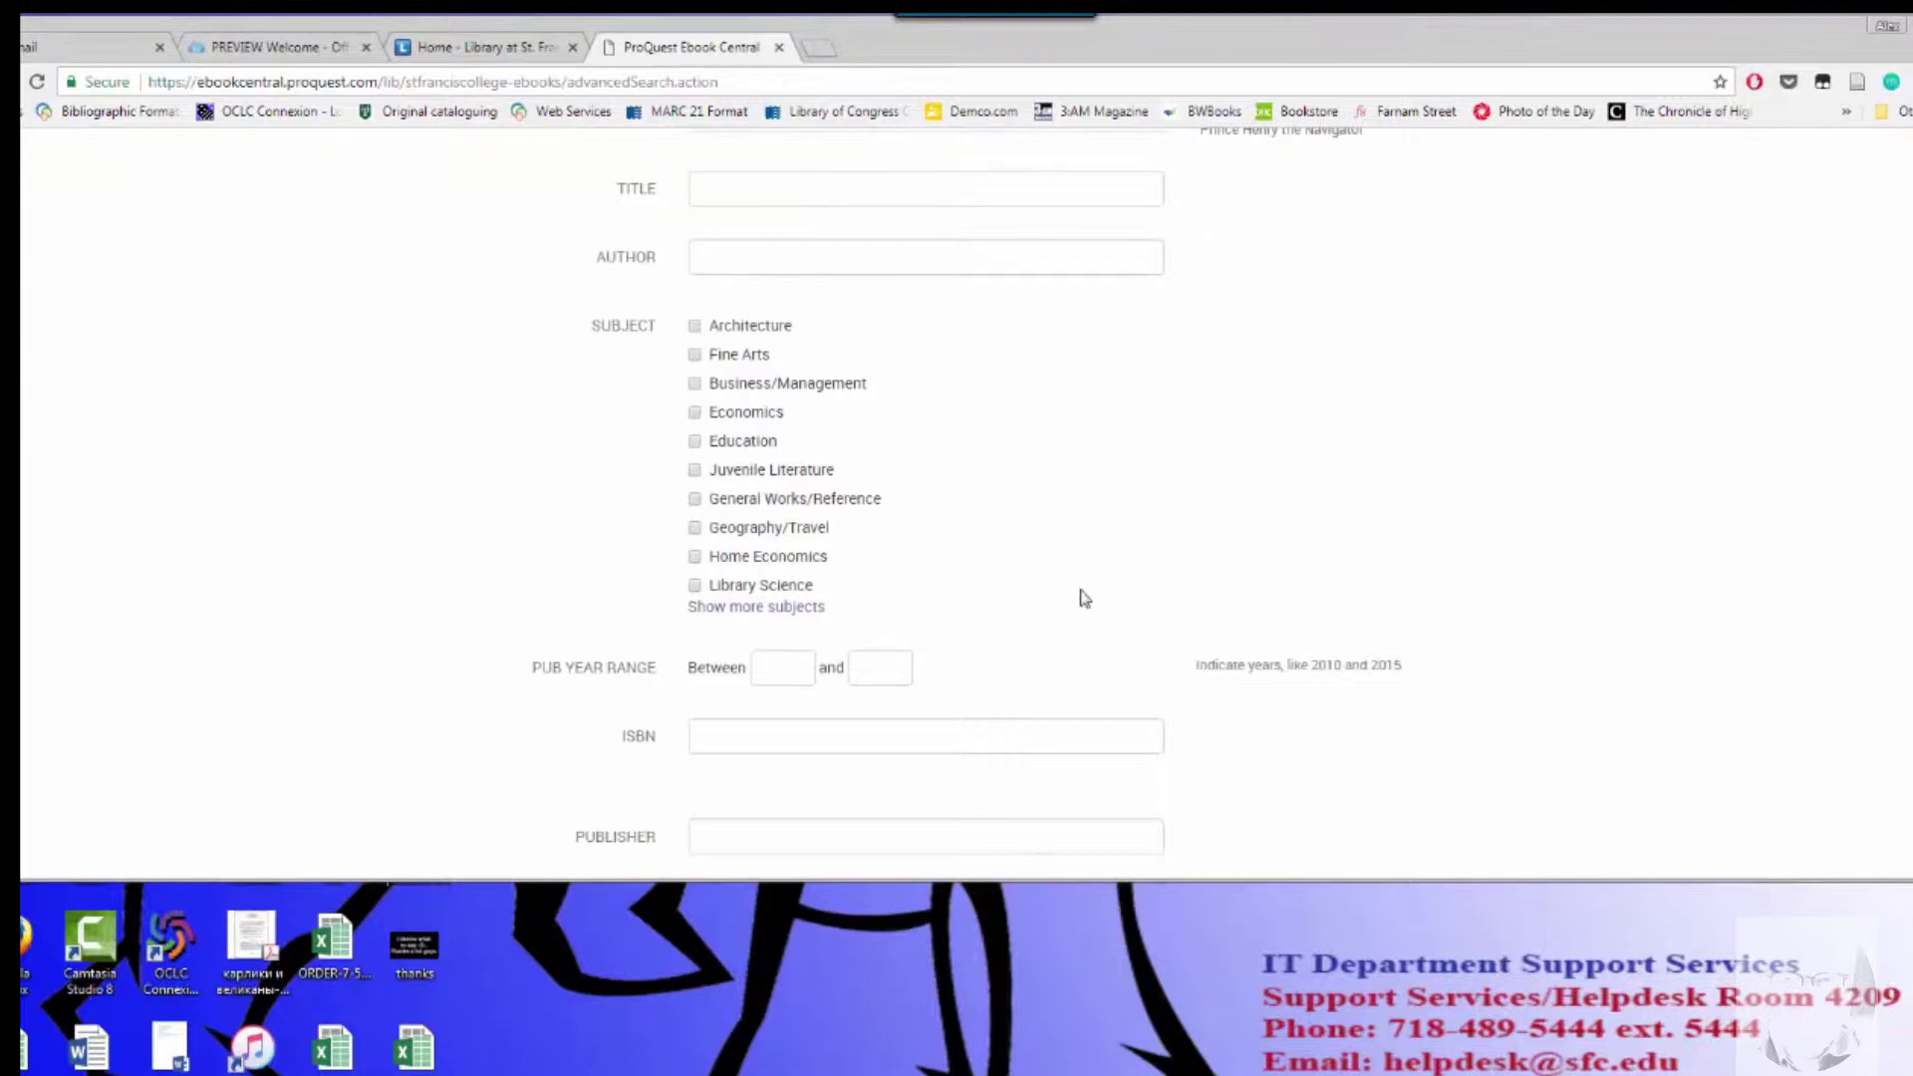
pyautogui.scroll(-3, 643, 364)
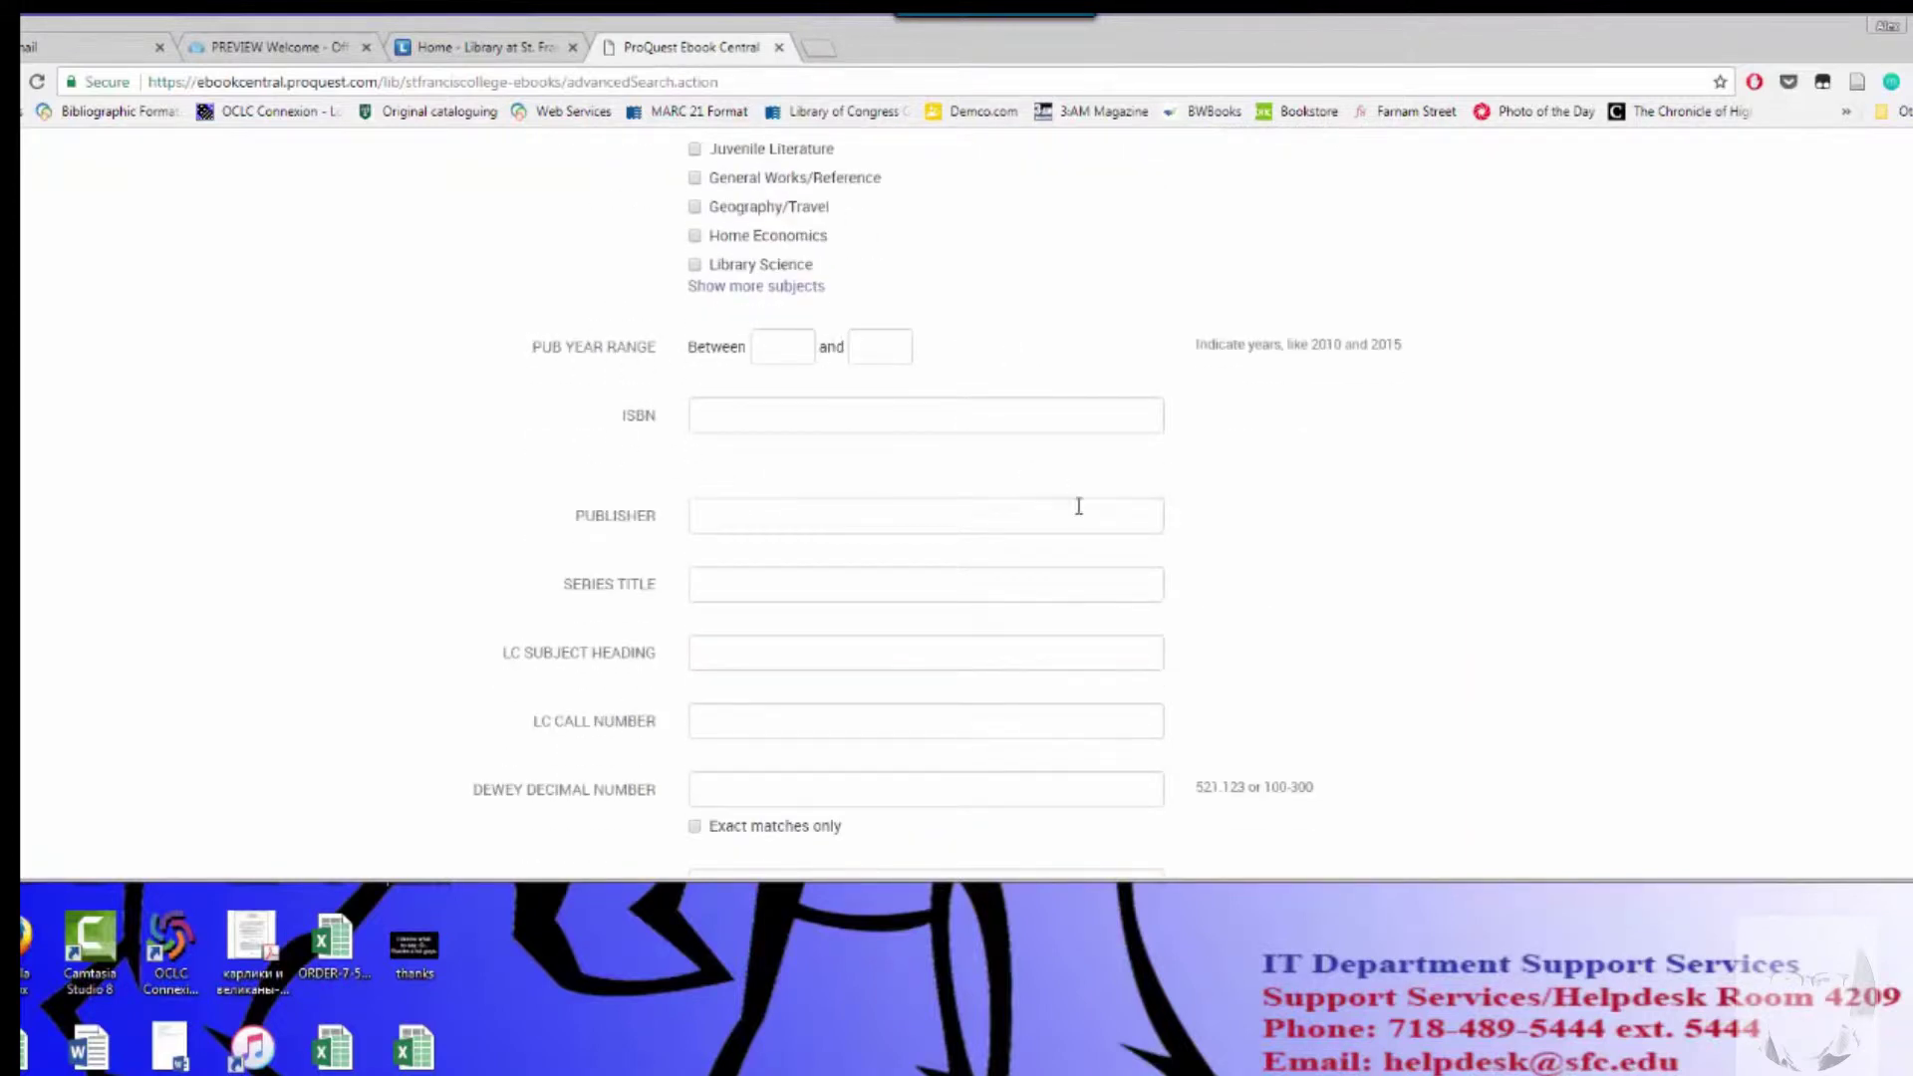
pyautogui.scroll(-5, 1079, 506)
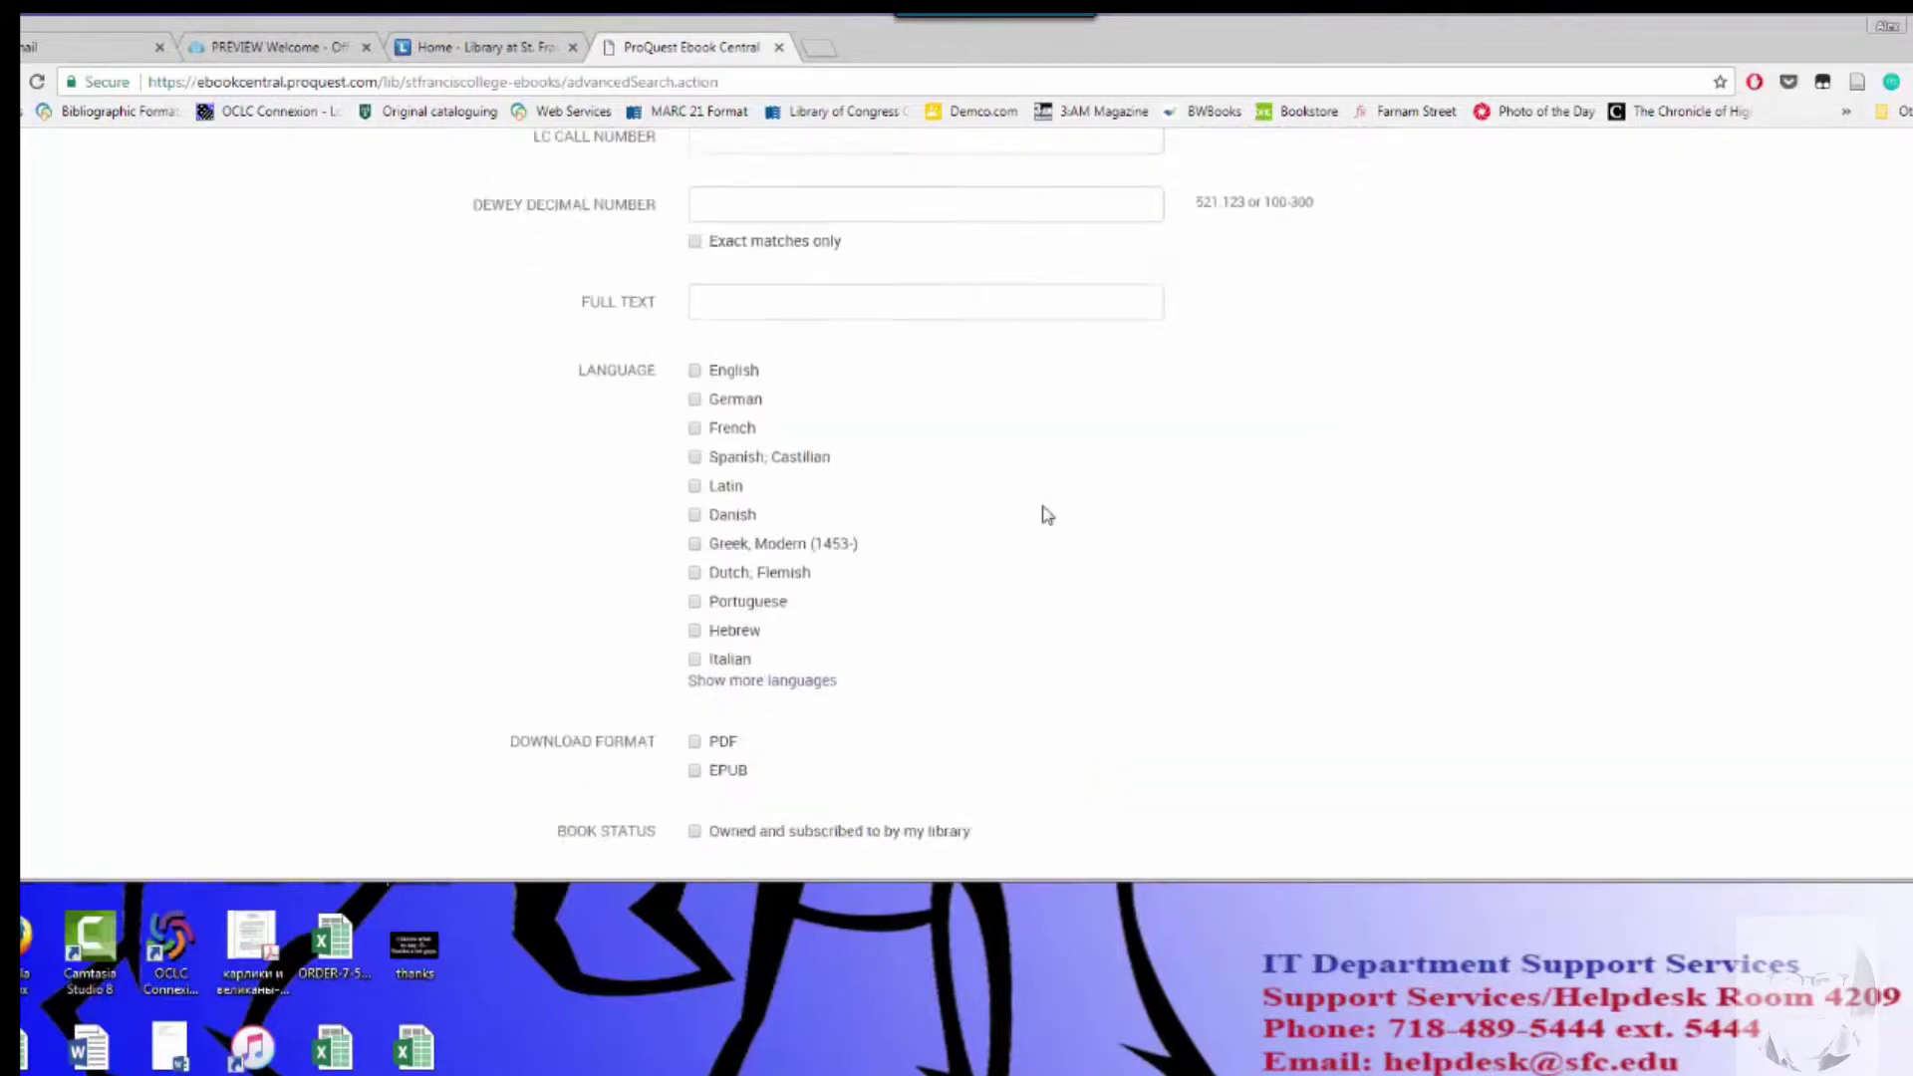
pyautogui.scroll(10, 1046, 515)
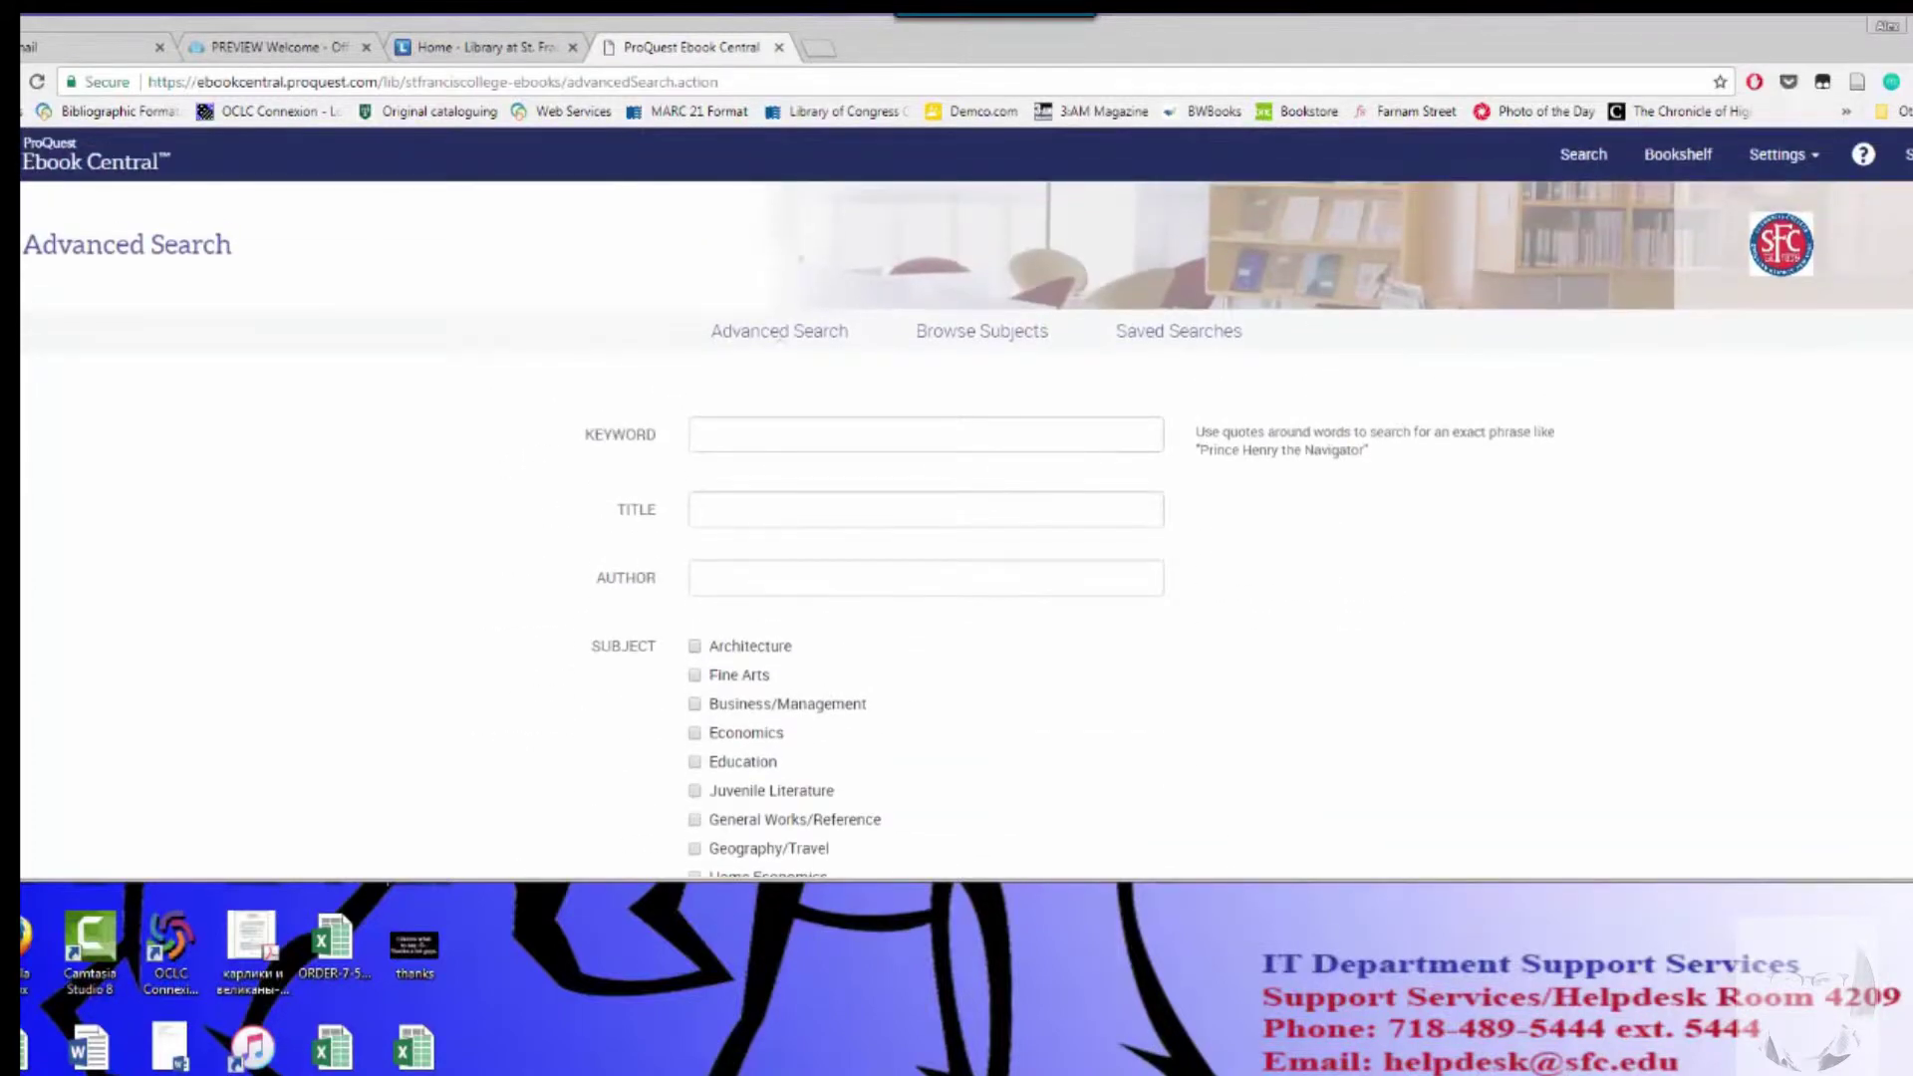
# Return to the Ebook Central home page, search ebooks for "screenwriting" and look through the book results.
pyautogui.hotkey('alt', 'Left')
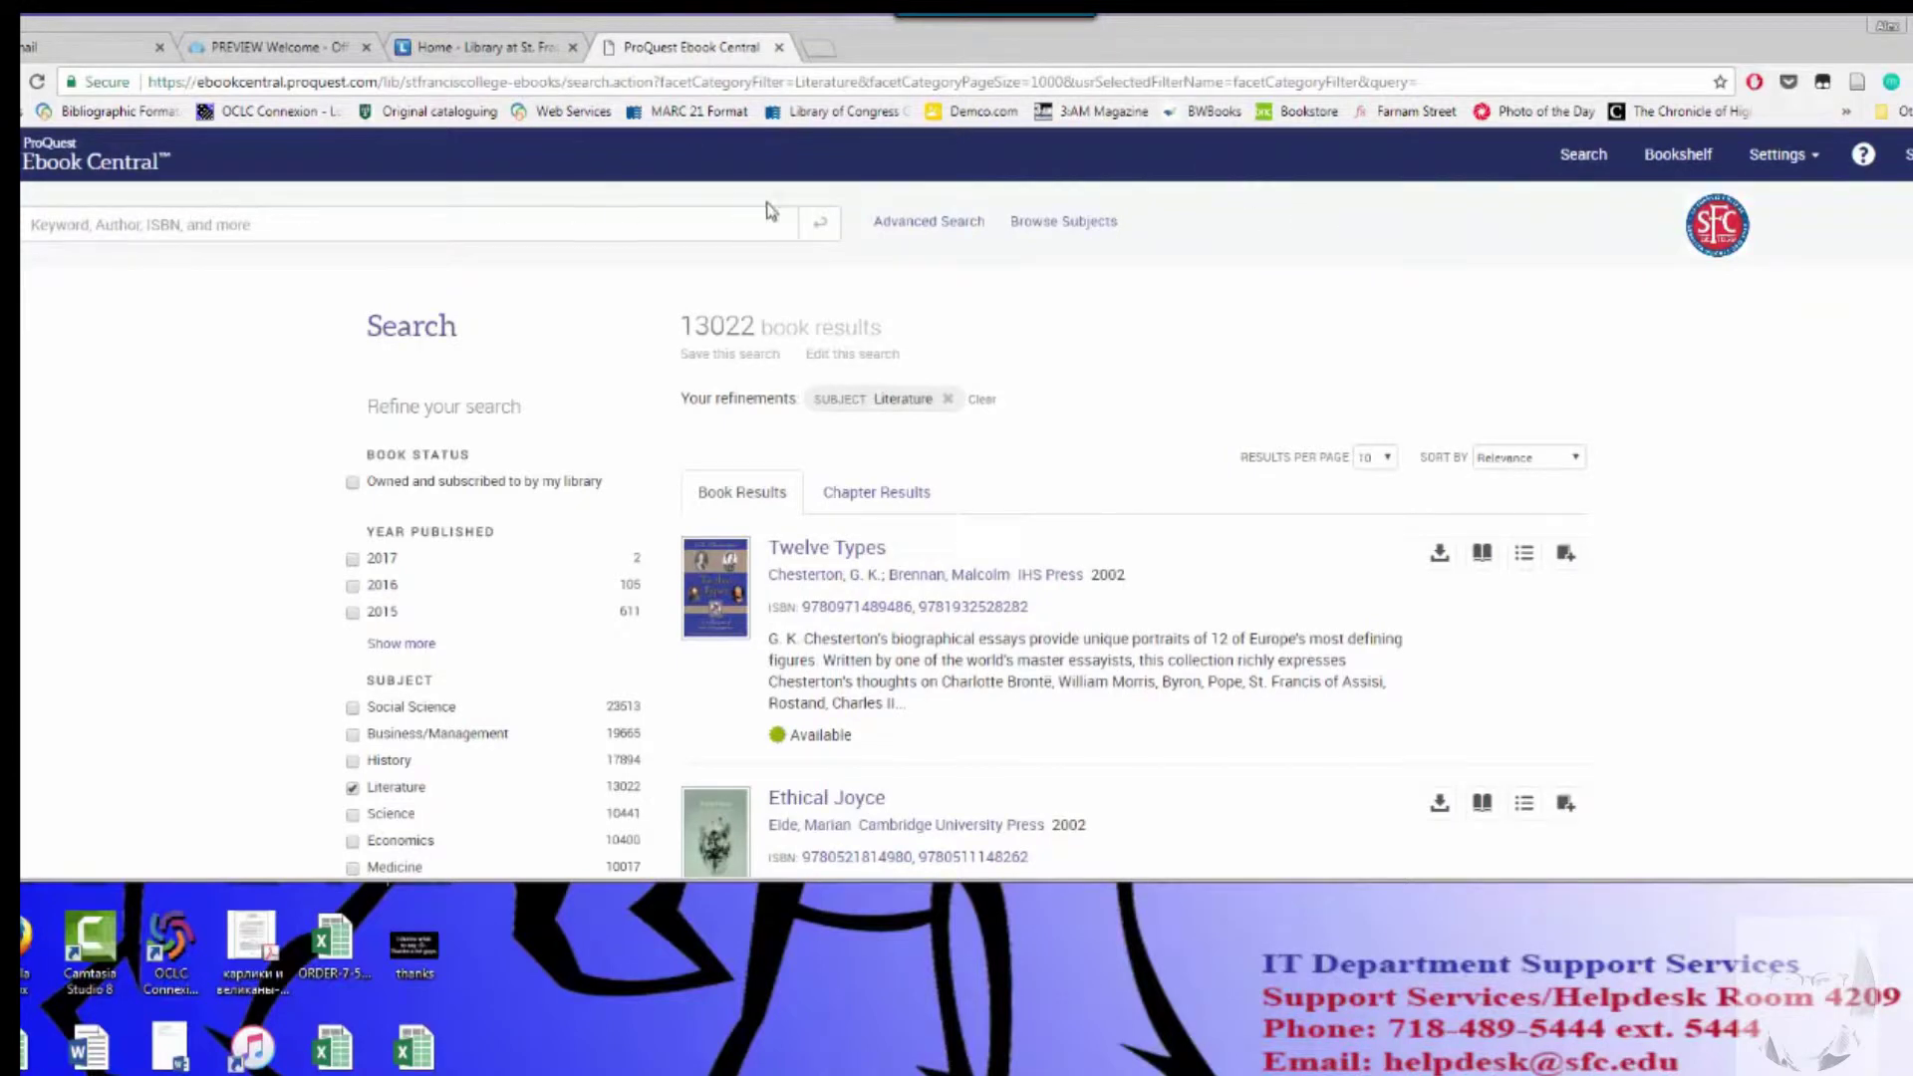
pyautogui.hotkey('alt', 'Left')
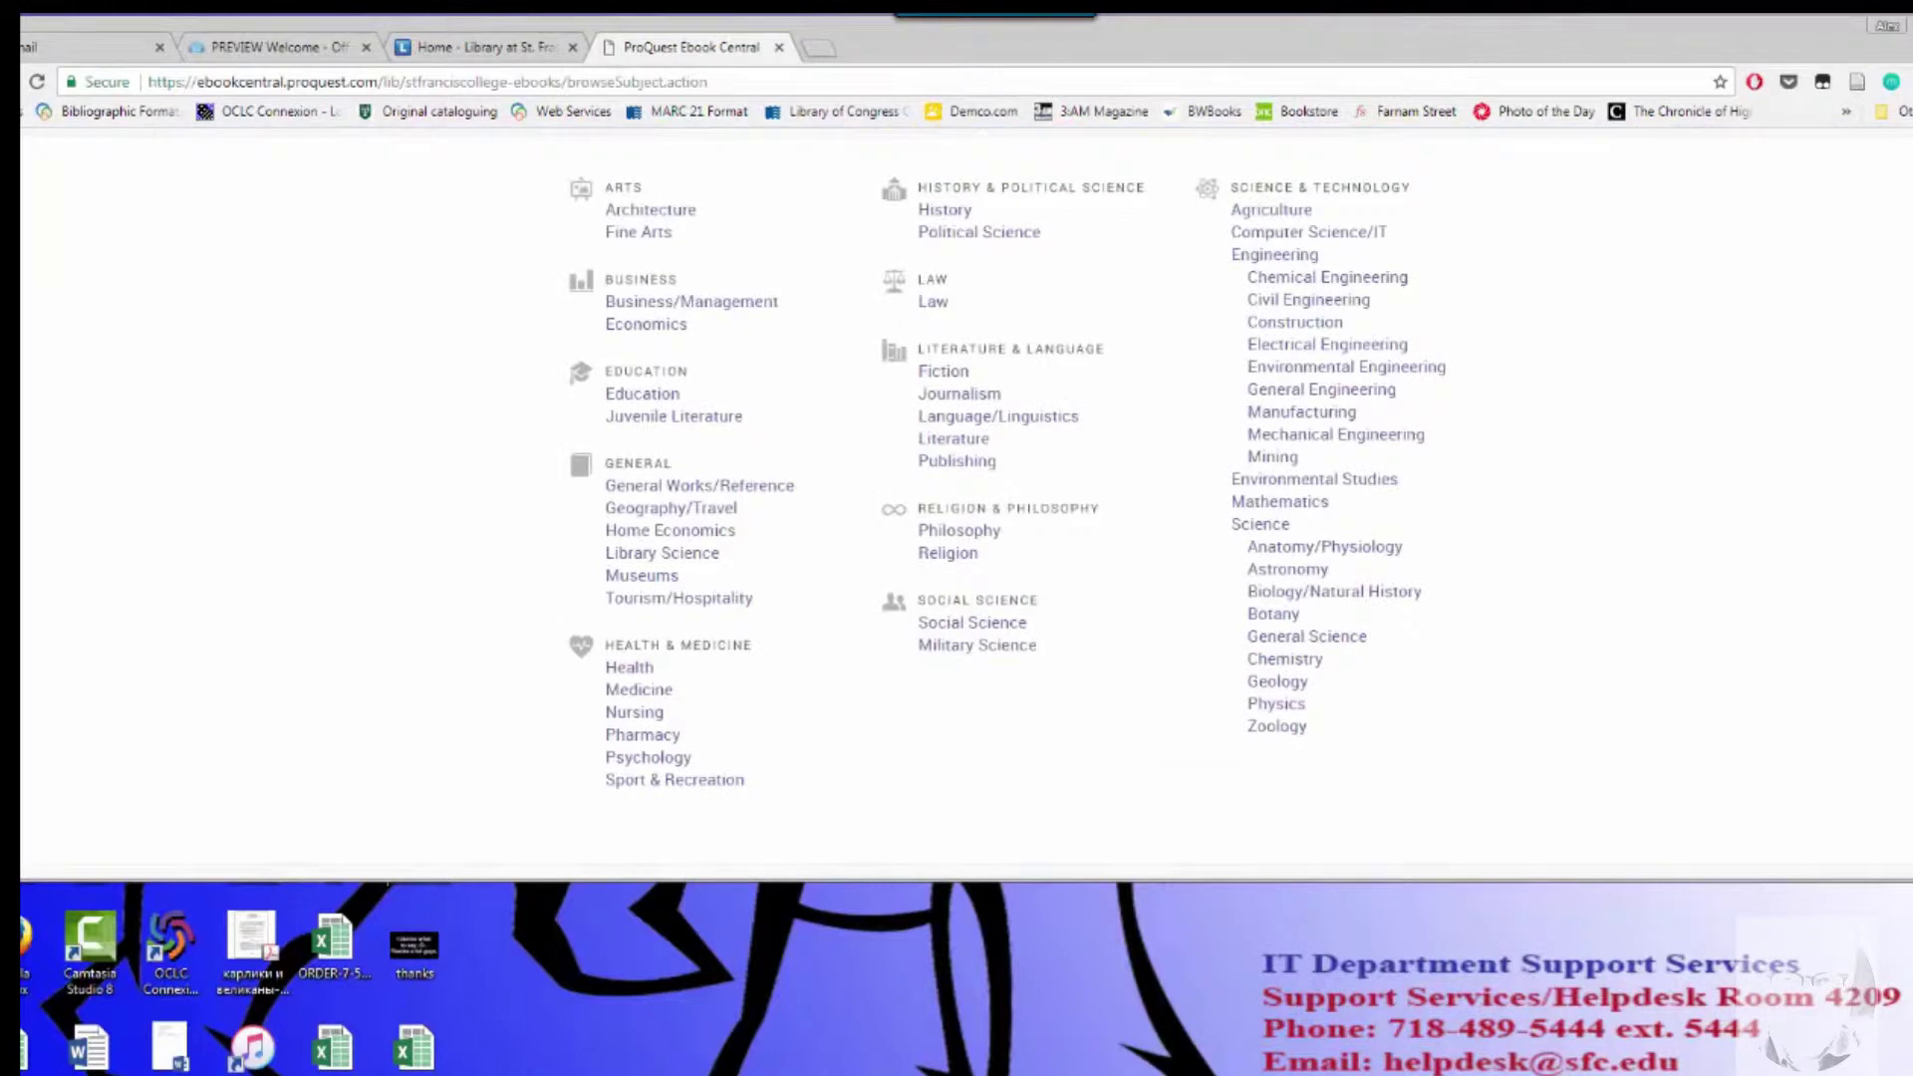
pyautogui.hotkey('alt', 'Left')
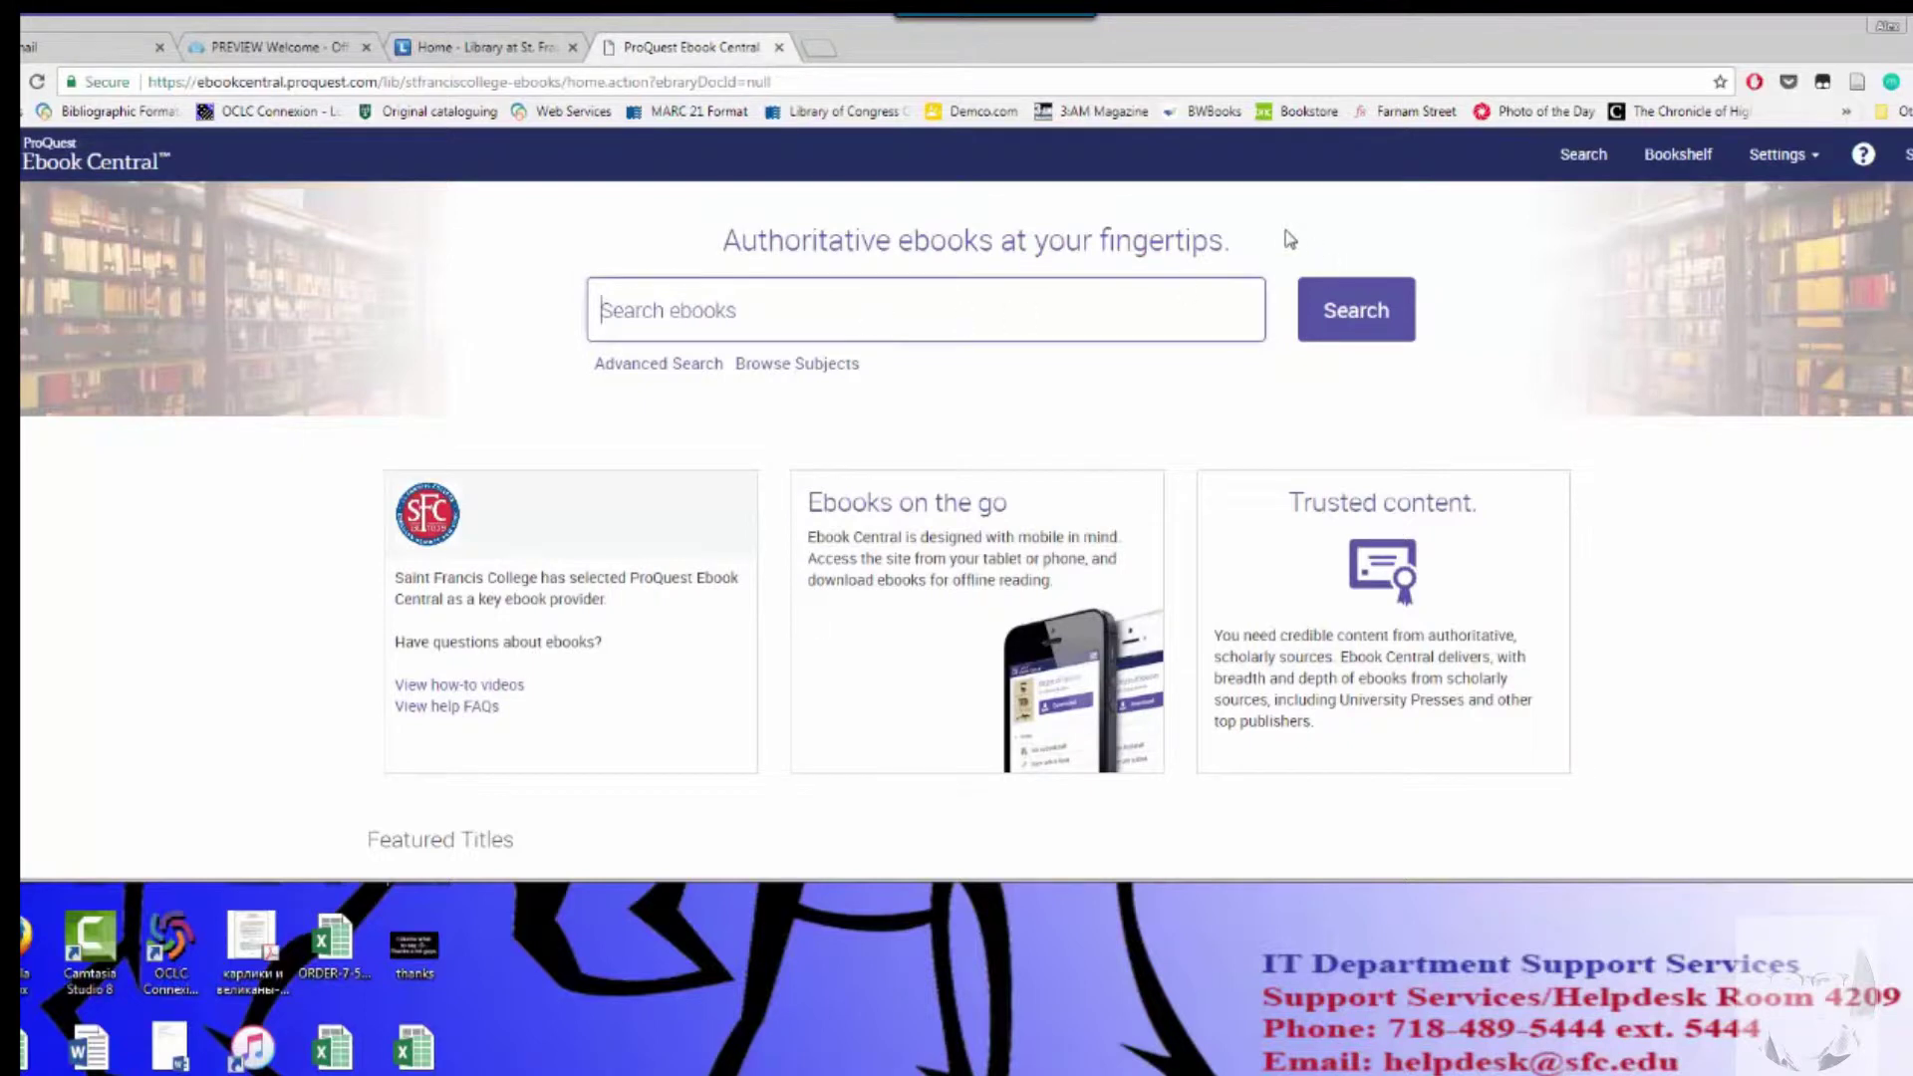
pyautogui.write('screenwrit')
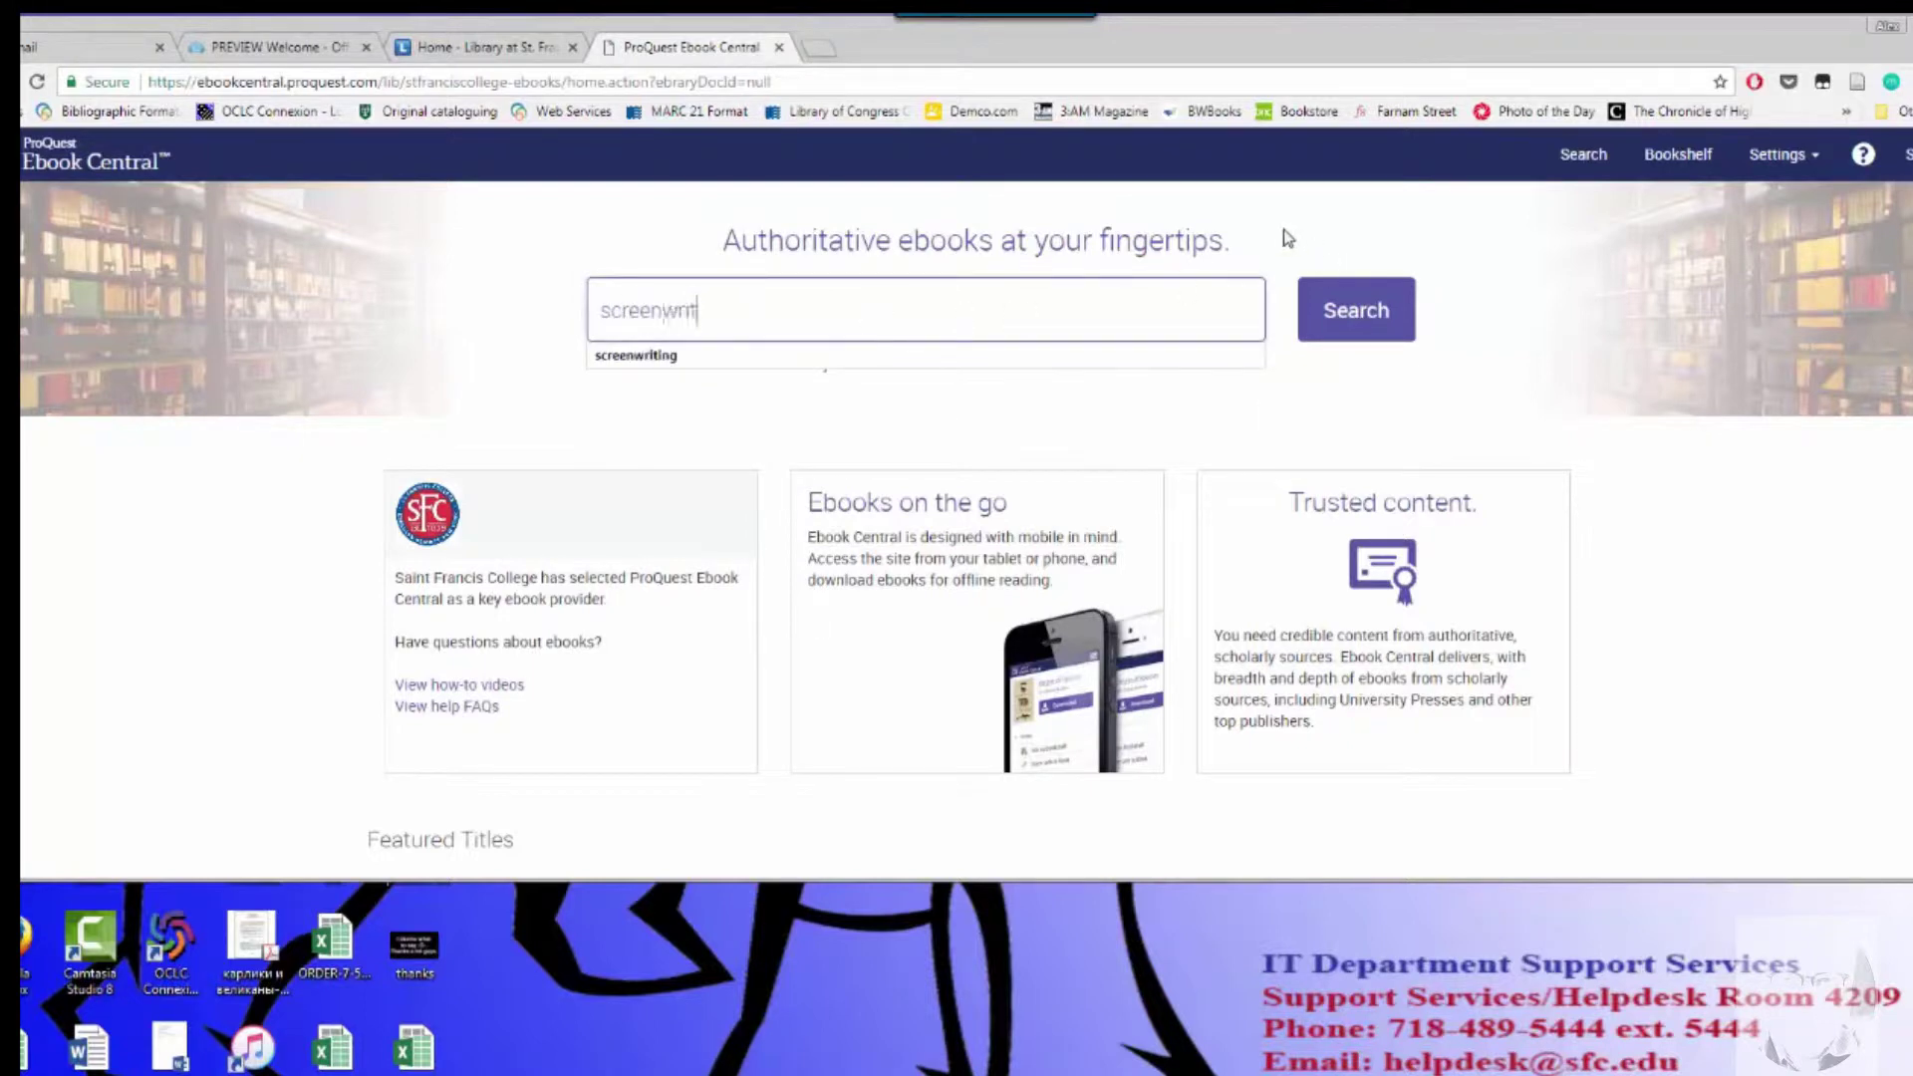
pyautogui.write('ing')
pyautogui.click(1405, 295)
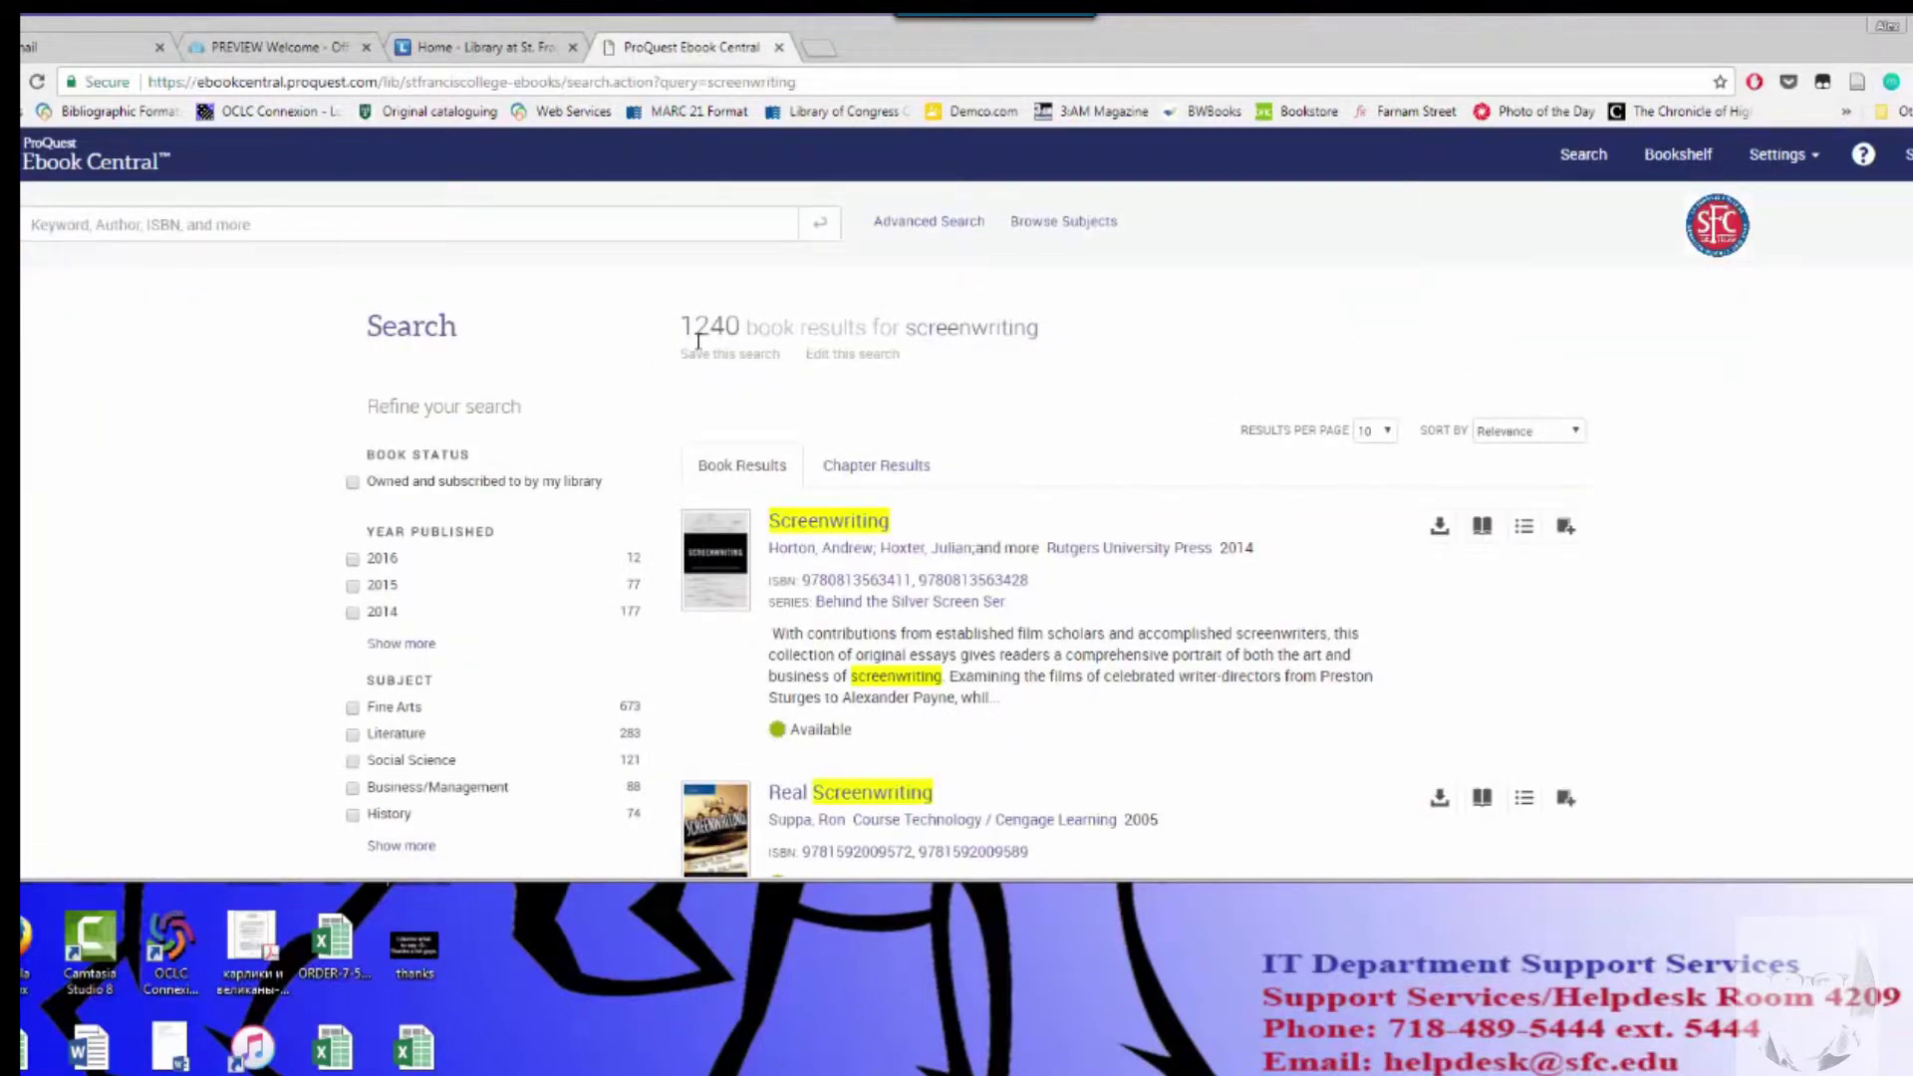
pyautogui.scroll(-2, 1600, 404)
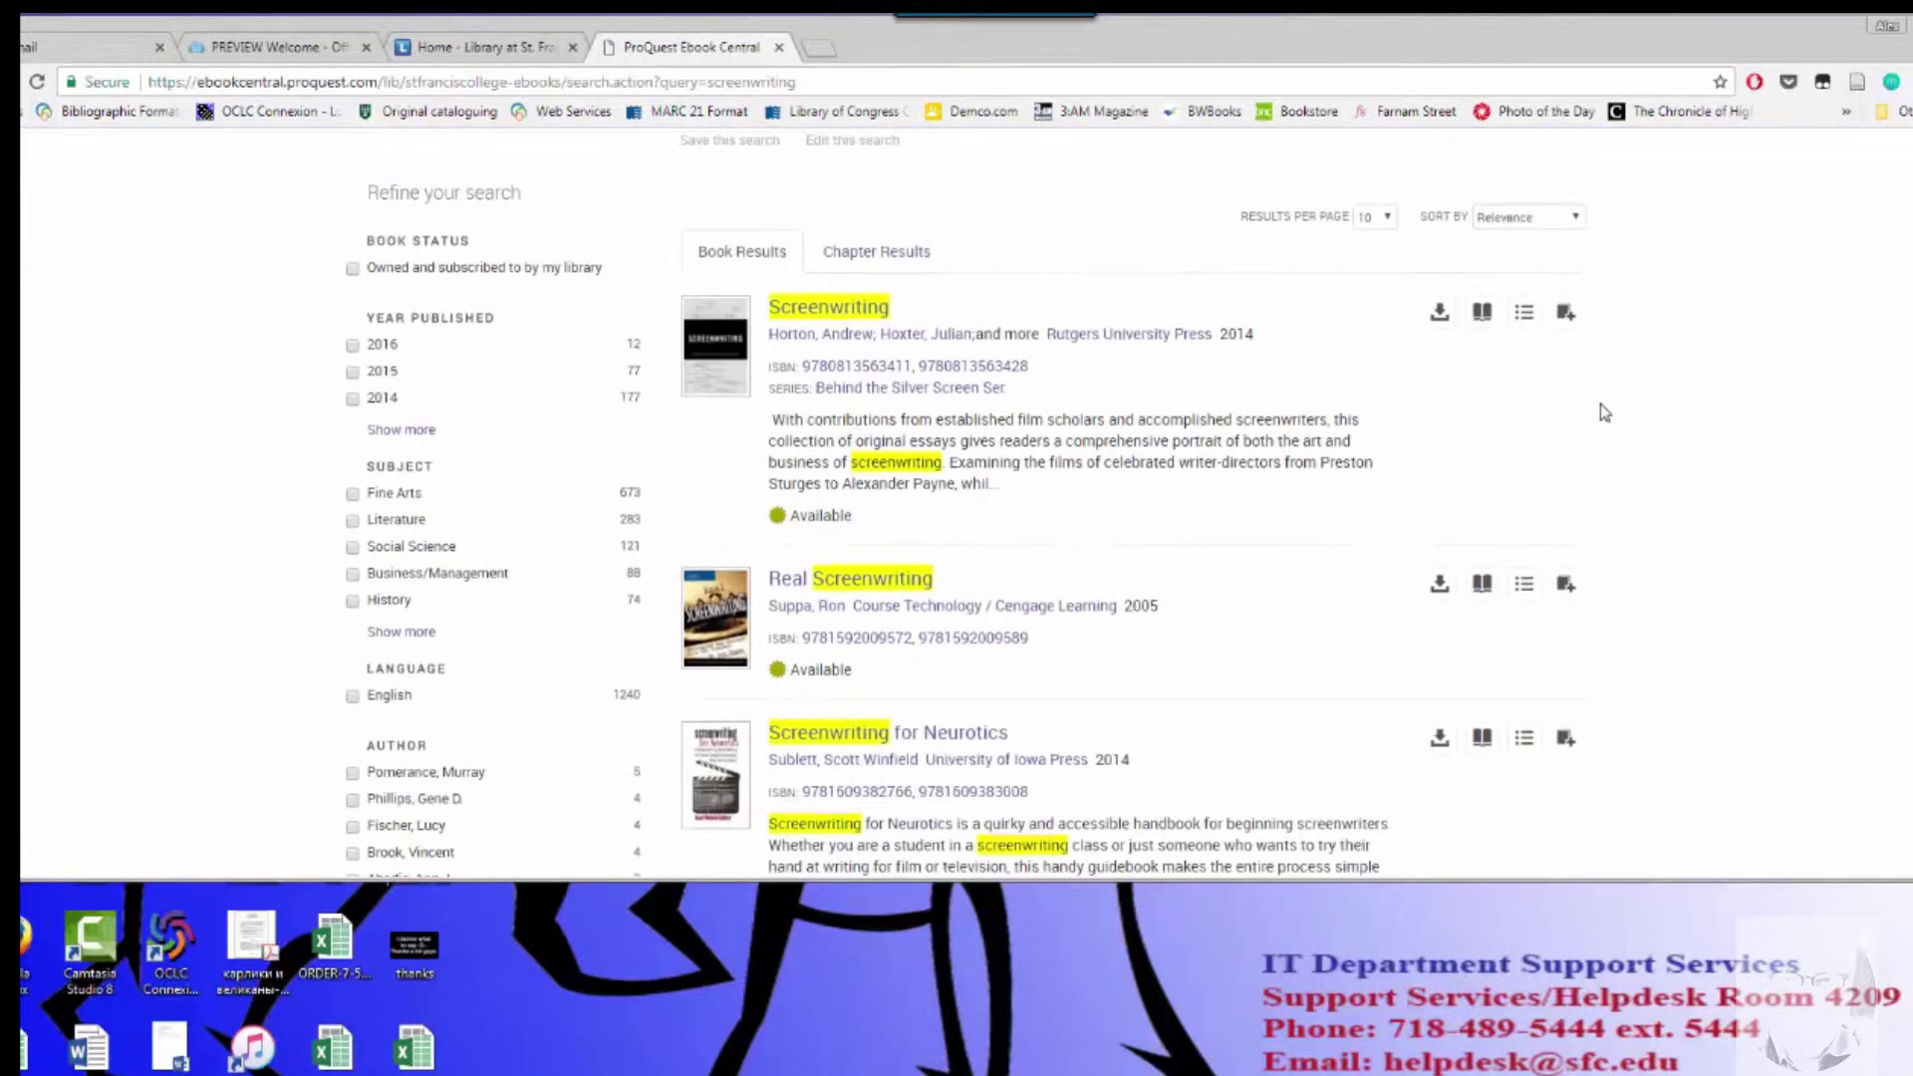
pyautogui.scroll(2, 1604, 403)
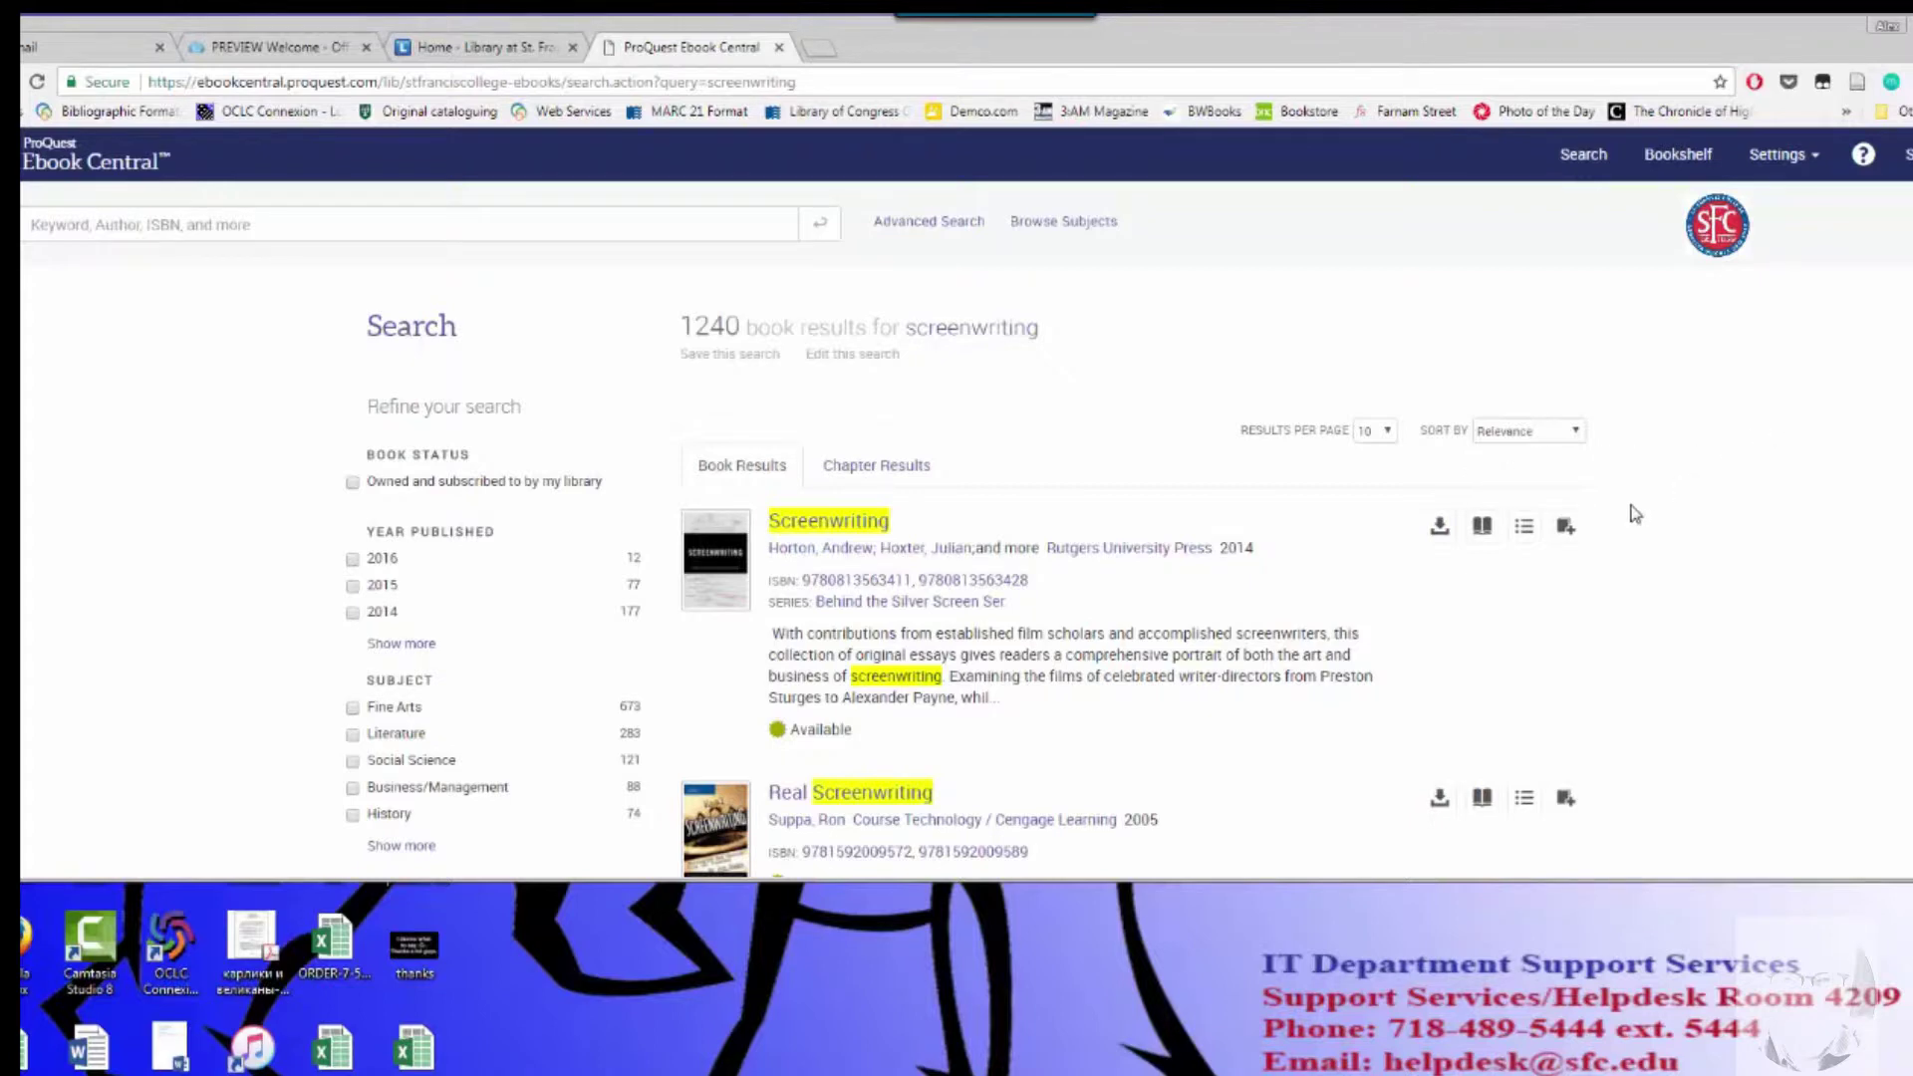
pyautogui.scroll(-10, 1631, 512)
pyautogui.scroll(10, 1619, 518)
# Run an advanced search for ebooks with "screenwriting" in the title.
pyautogui.click(920, 230)
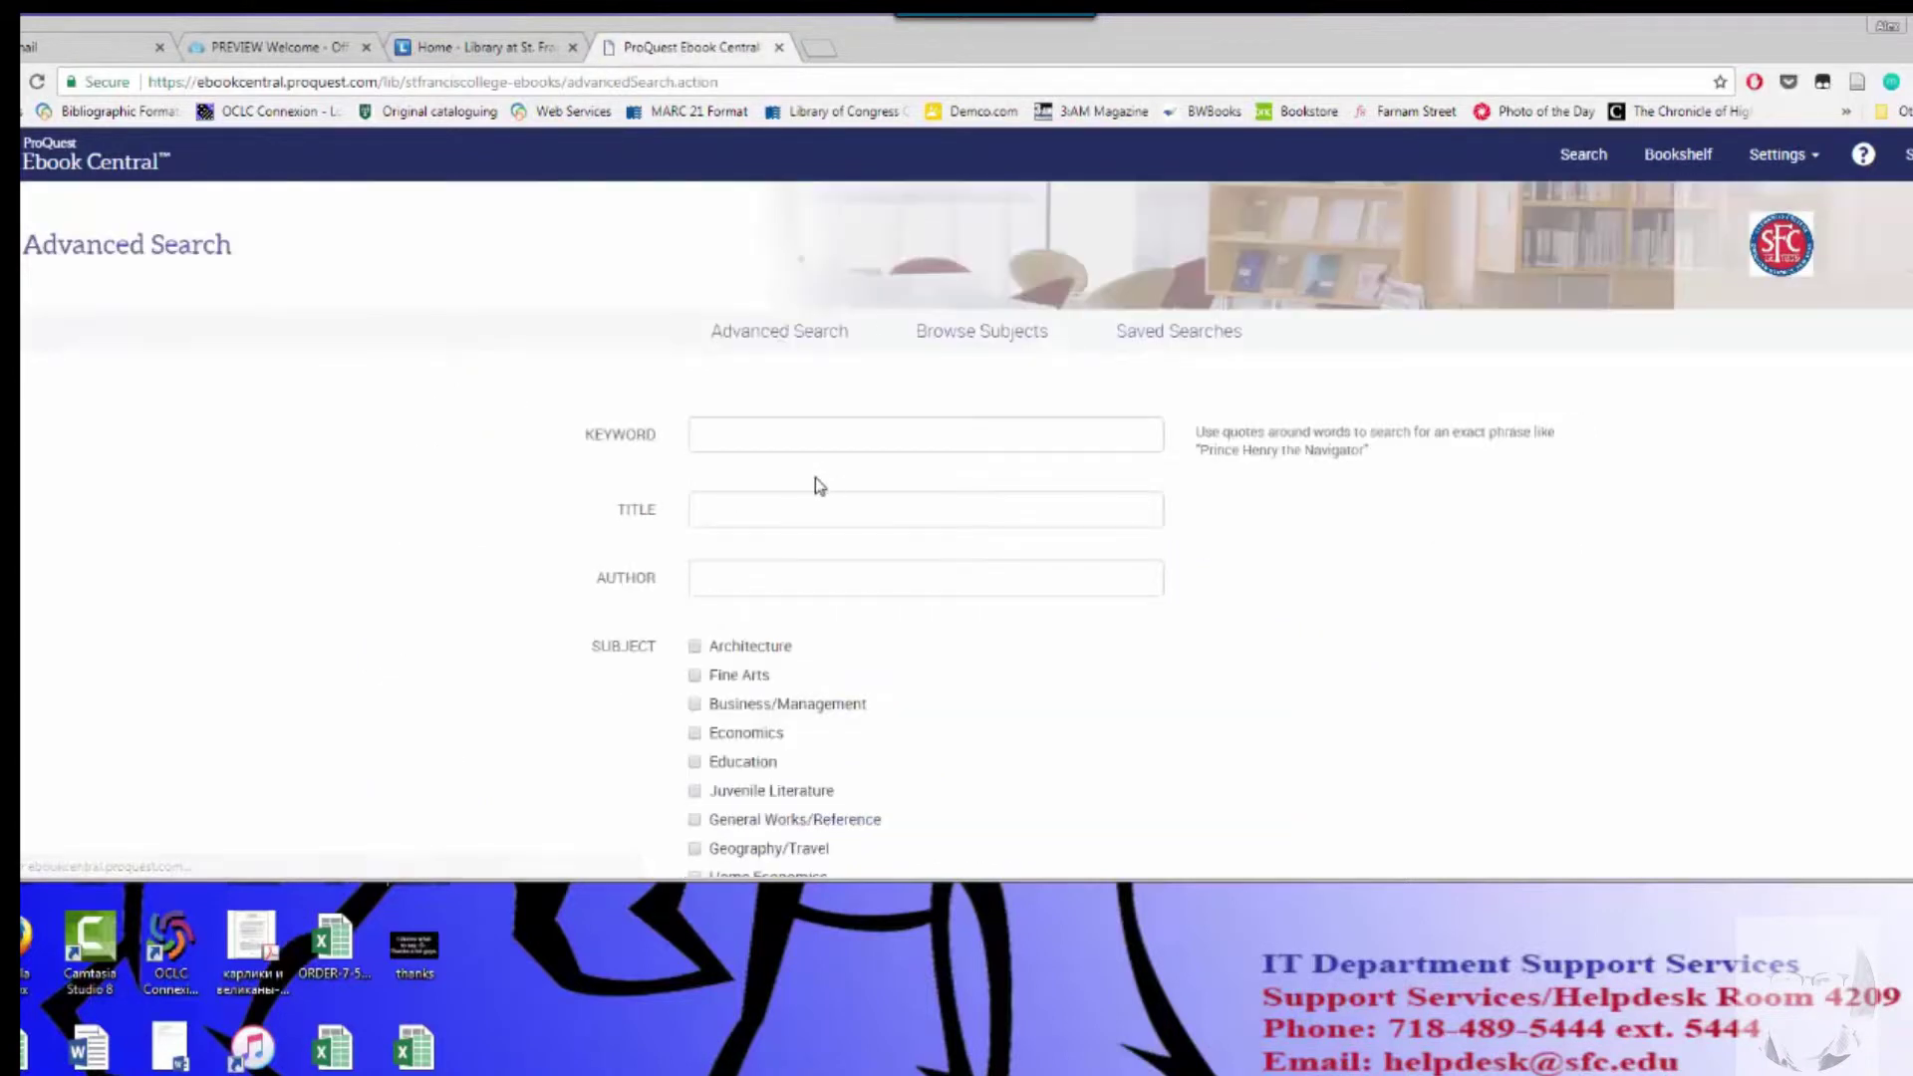
pyautogui.click(769, 508)
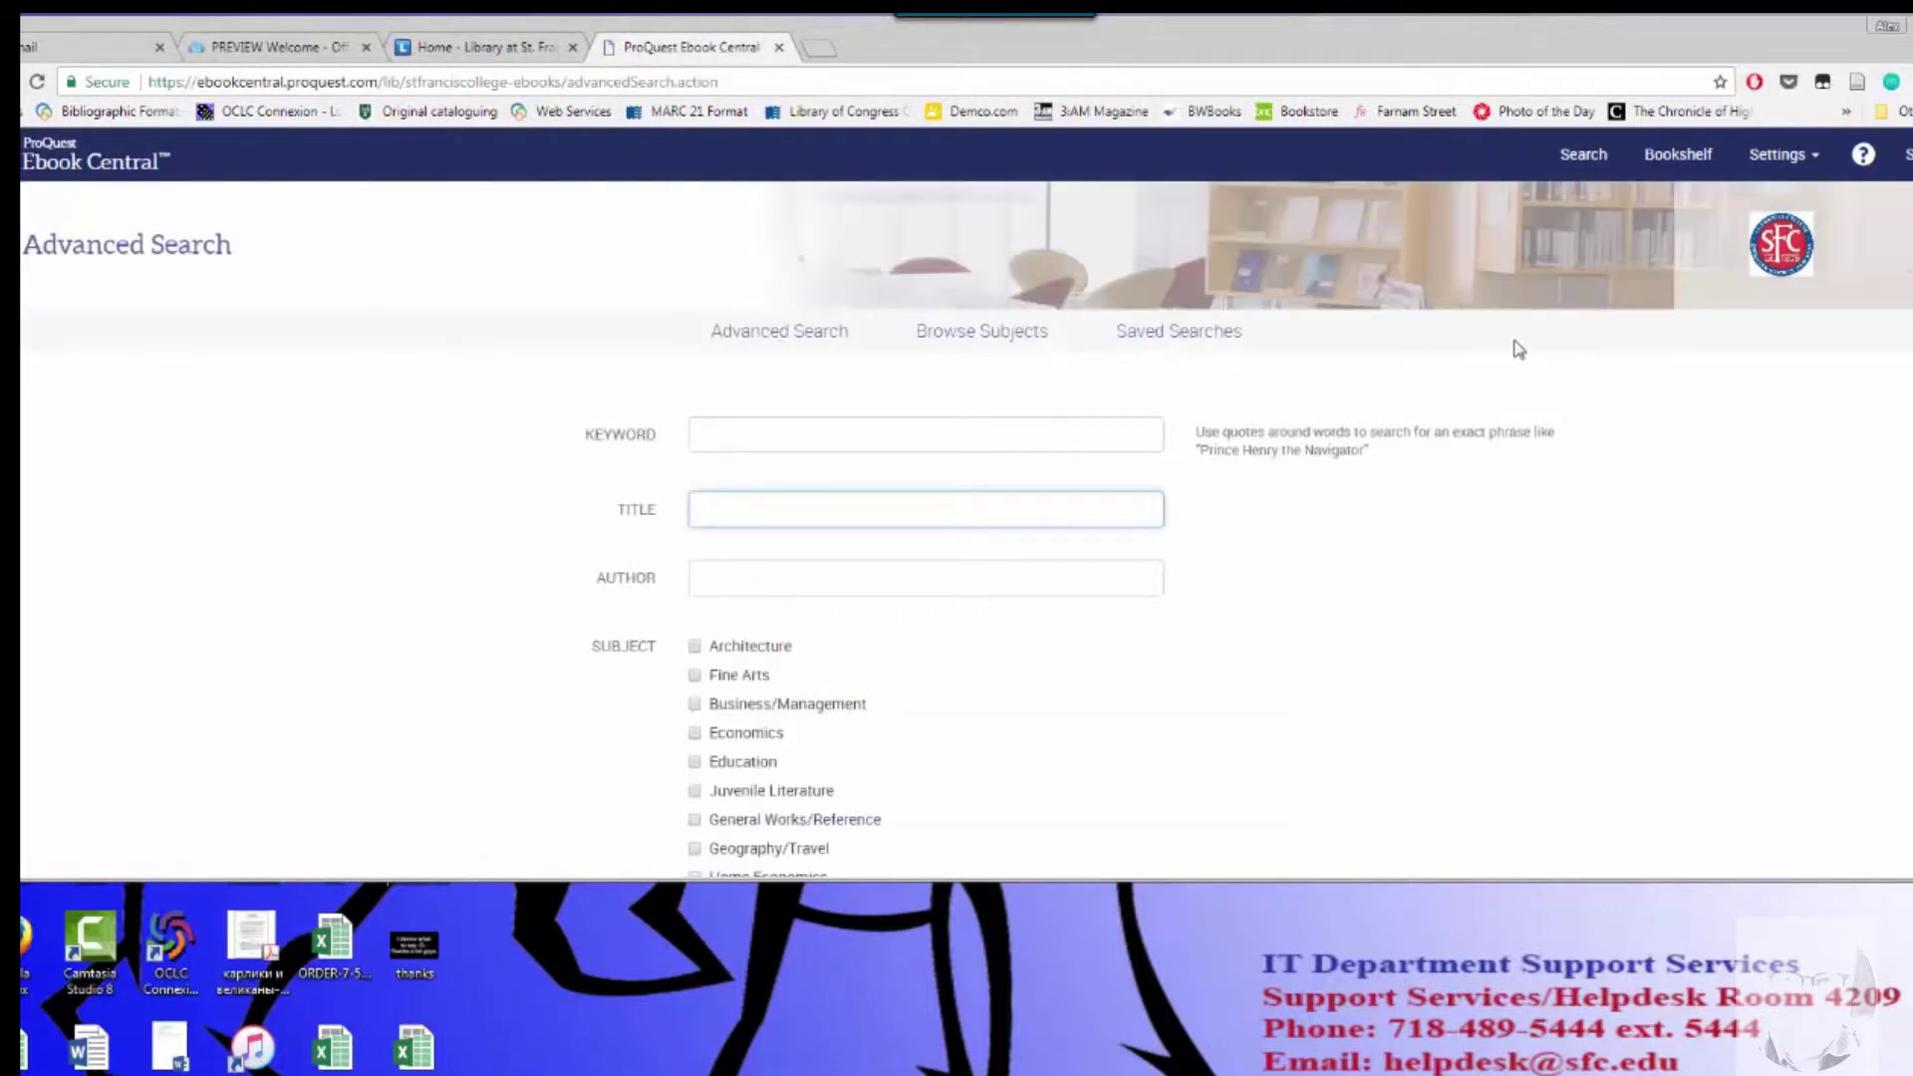
pyautogui.write('screenwriting')
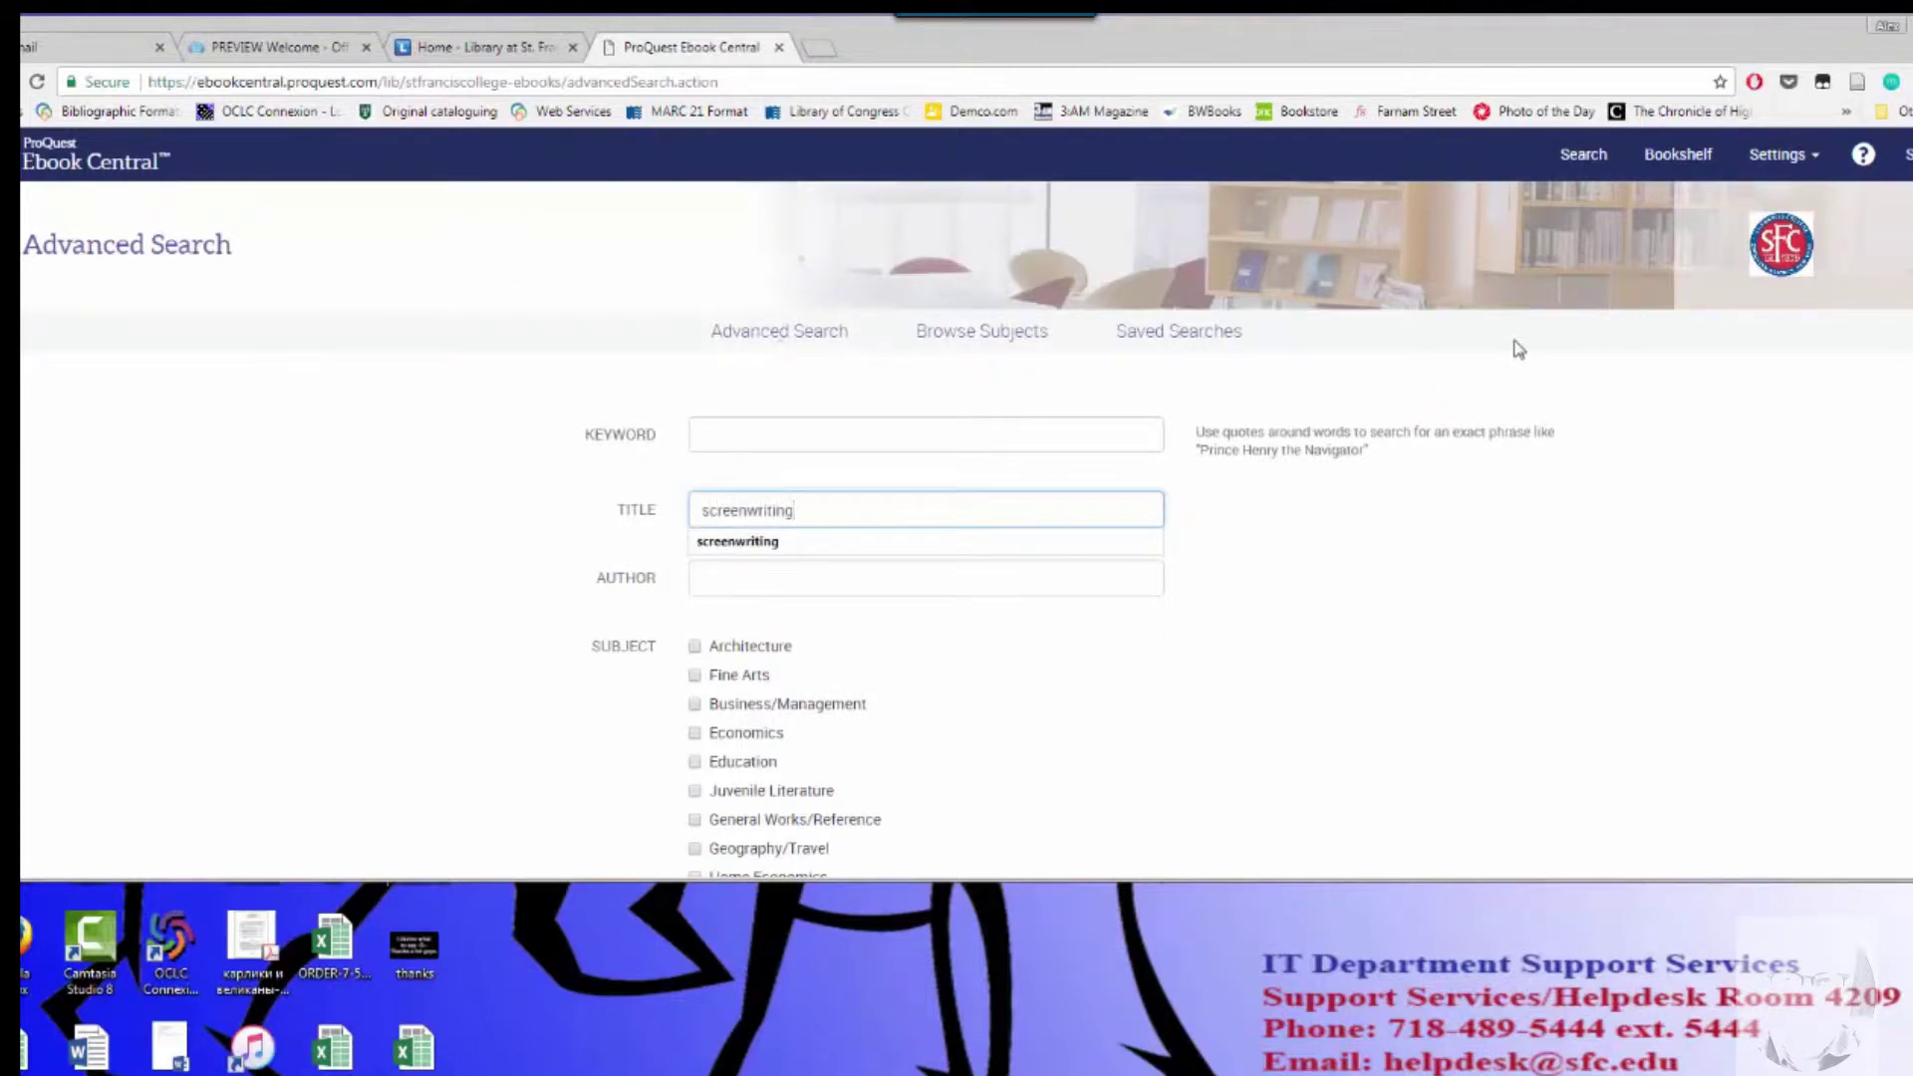
pyautogui.click(1330, 598)
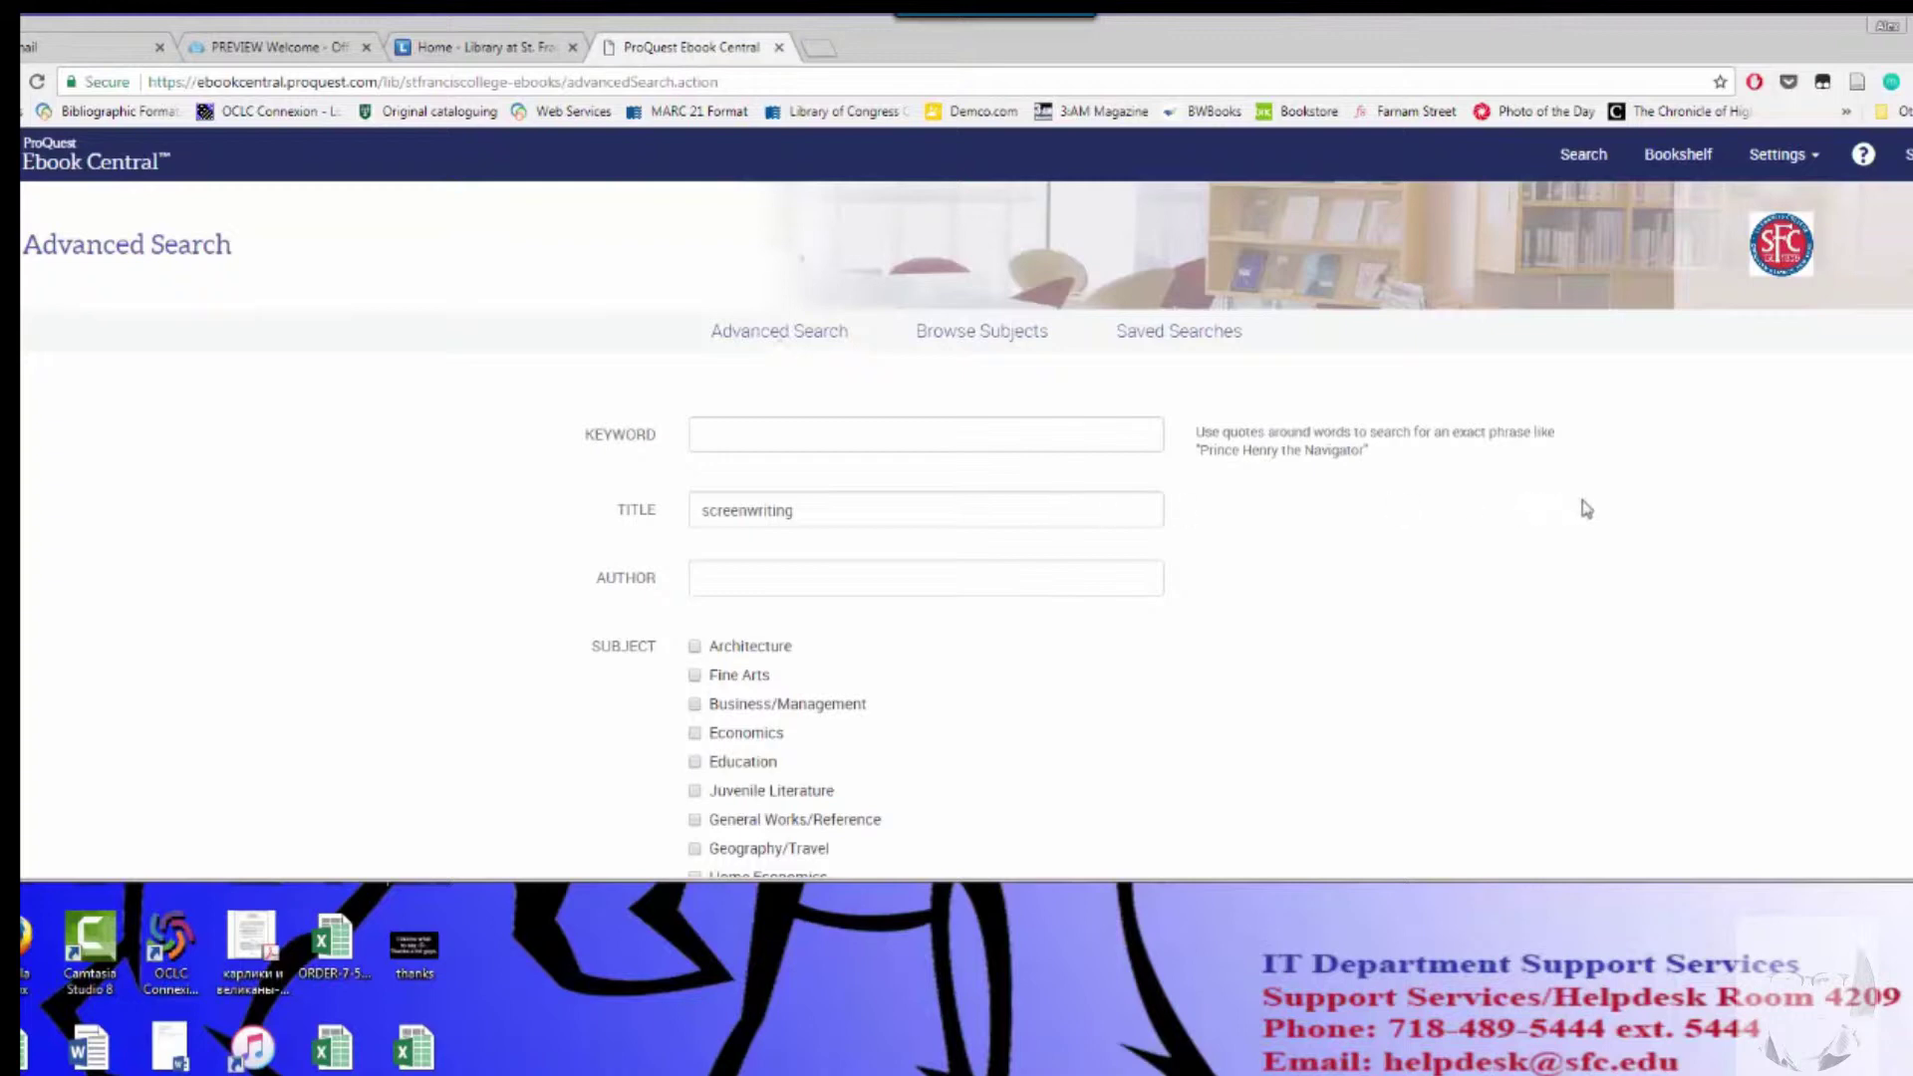
pyautogui.scroll(-20, 1844, 857)
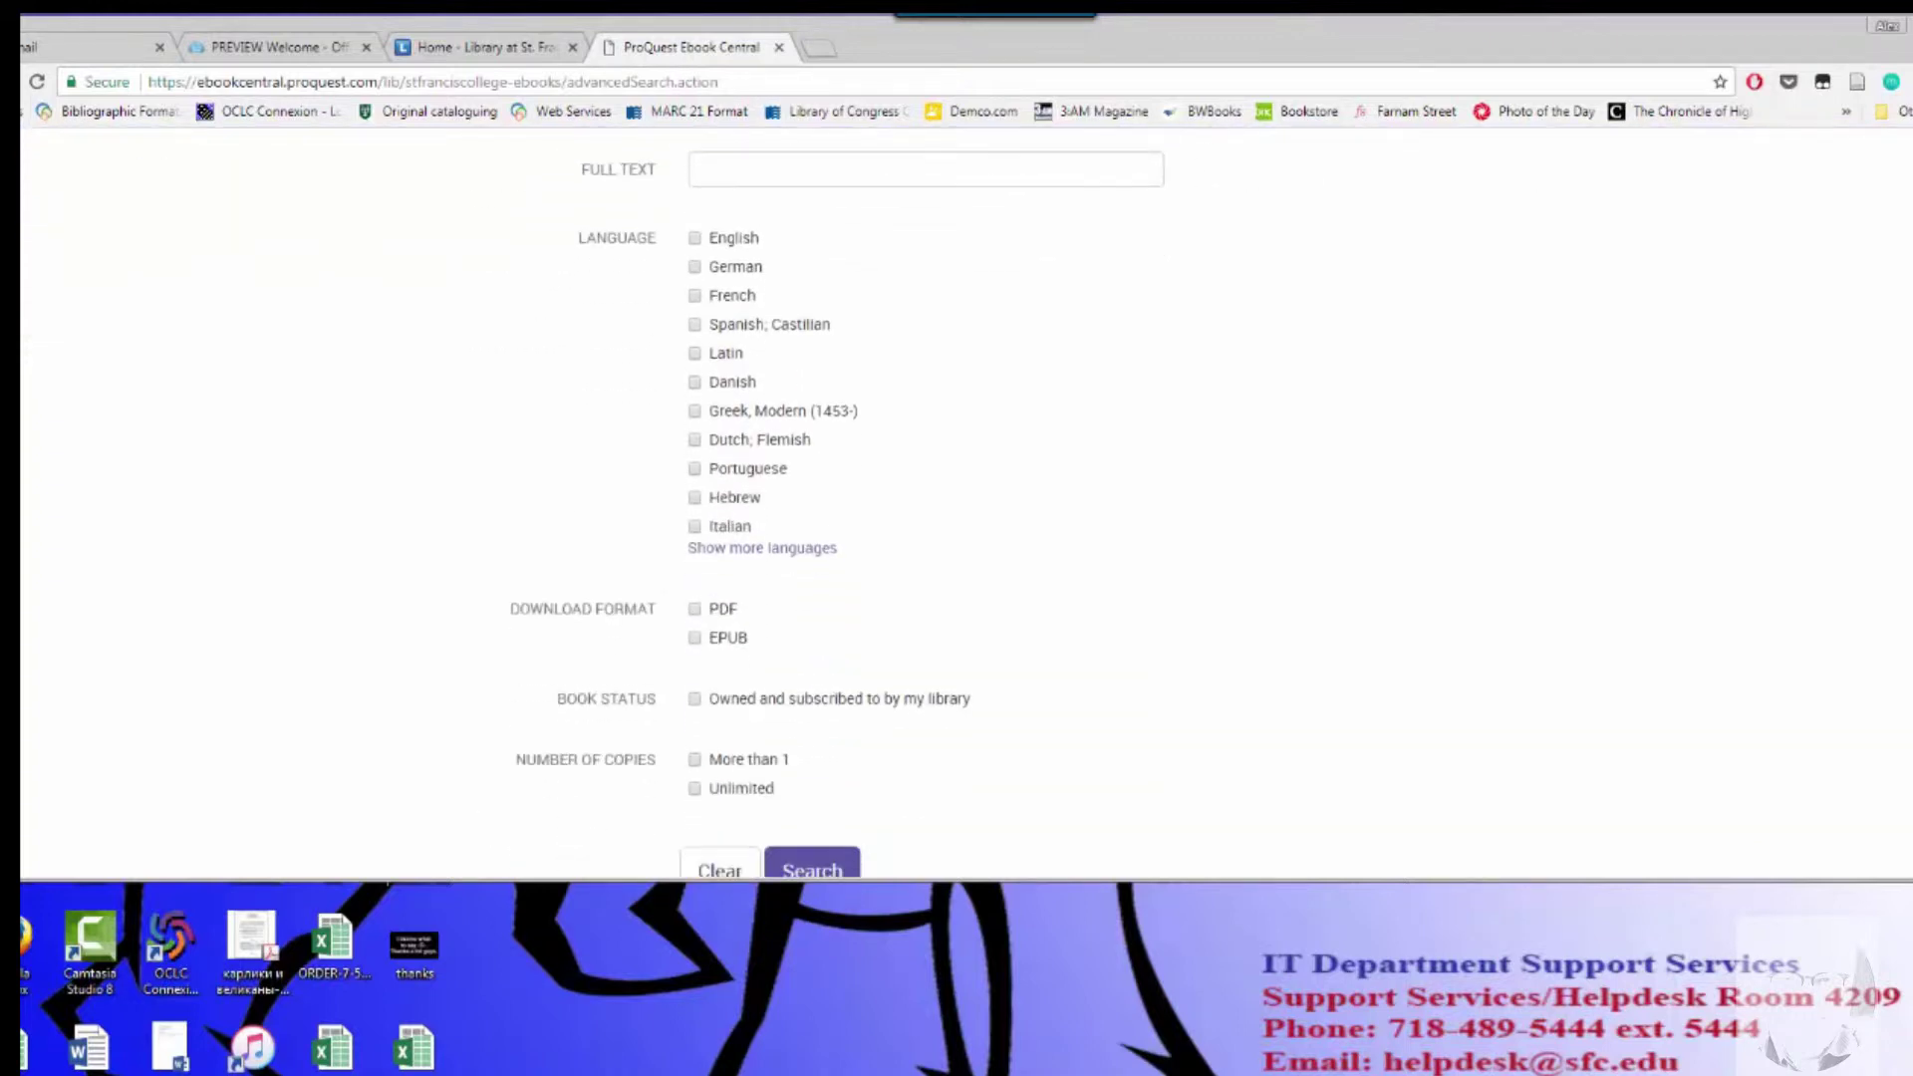
pyautogui.click(812, 725)
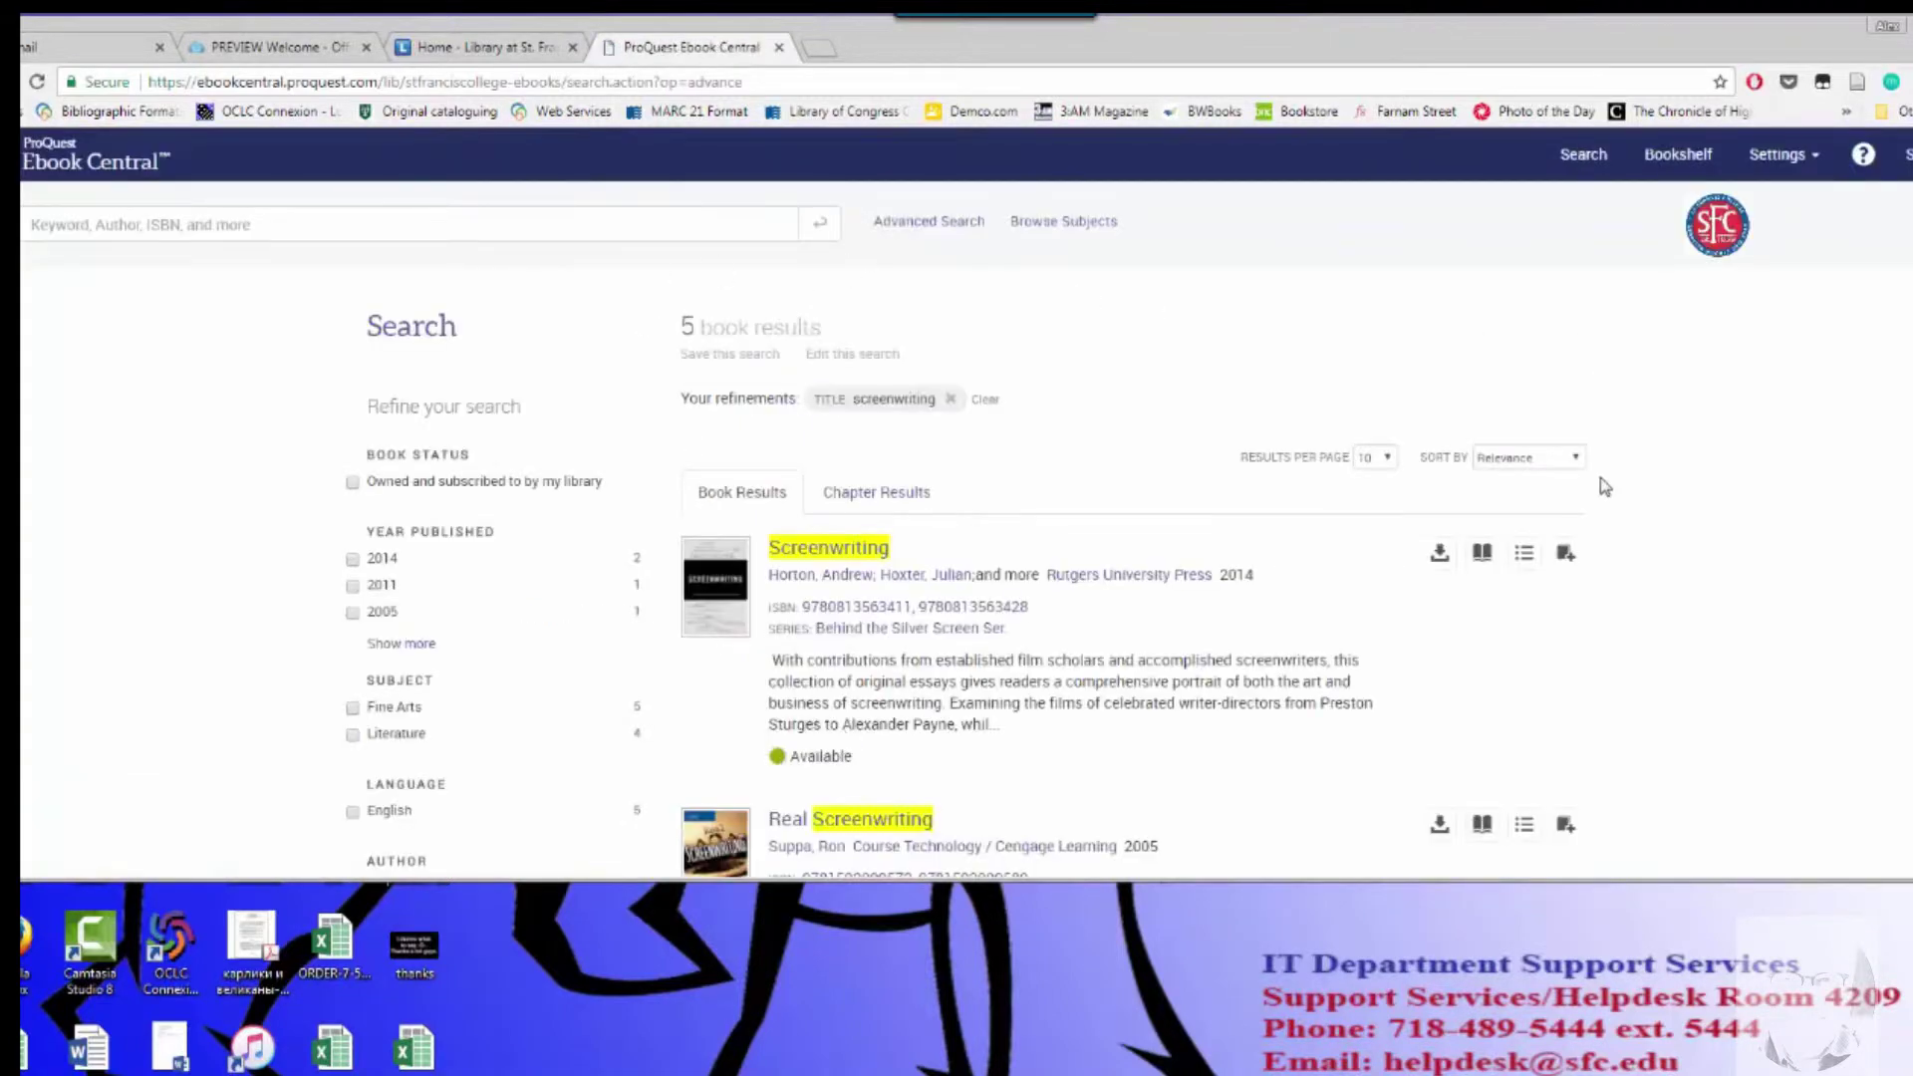
# Review the title search results and refine them to books published in 2014.
pyautogui.scroll(-2, 1601, 479)
pyautogui.scroll(-7, 1603, 485)
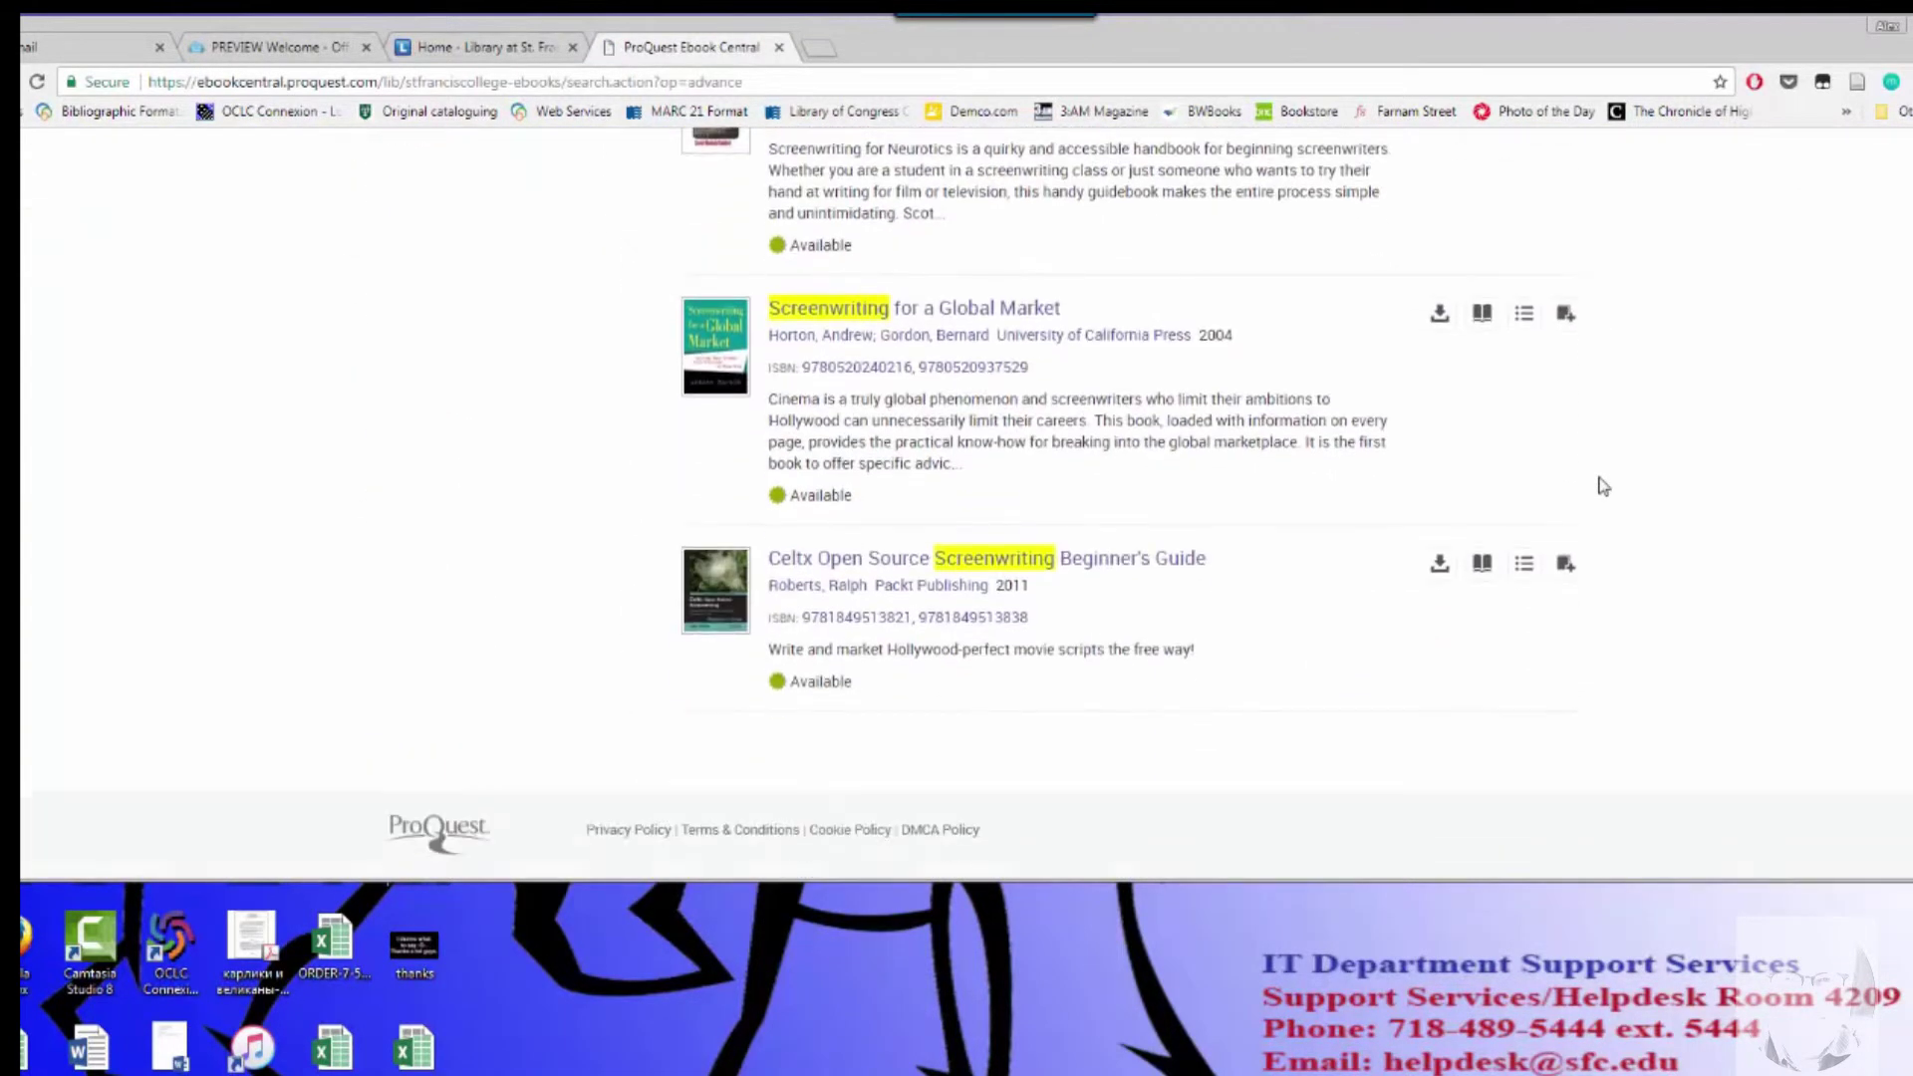
pyautogui.scroll(9, 1603, 486)
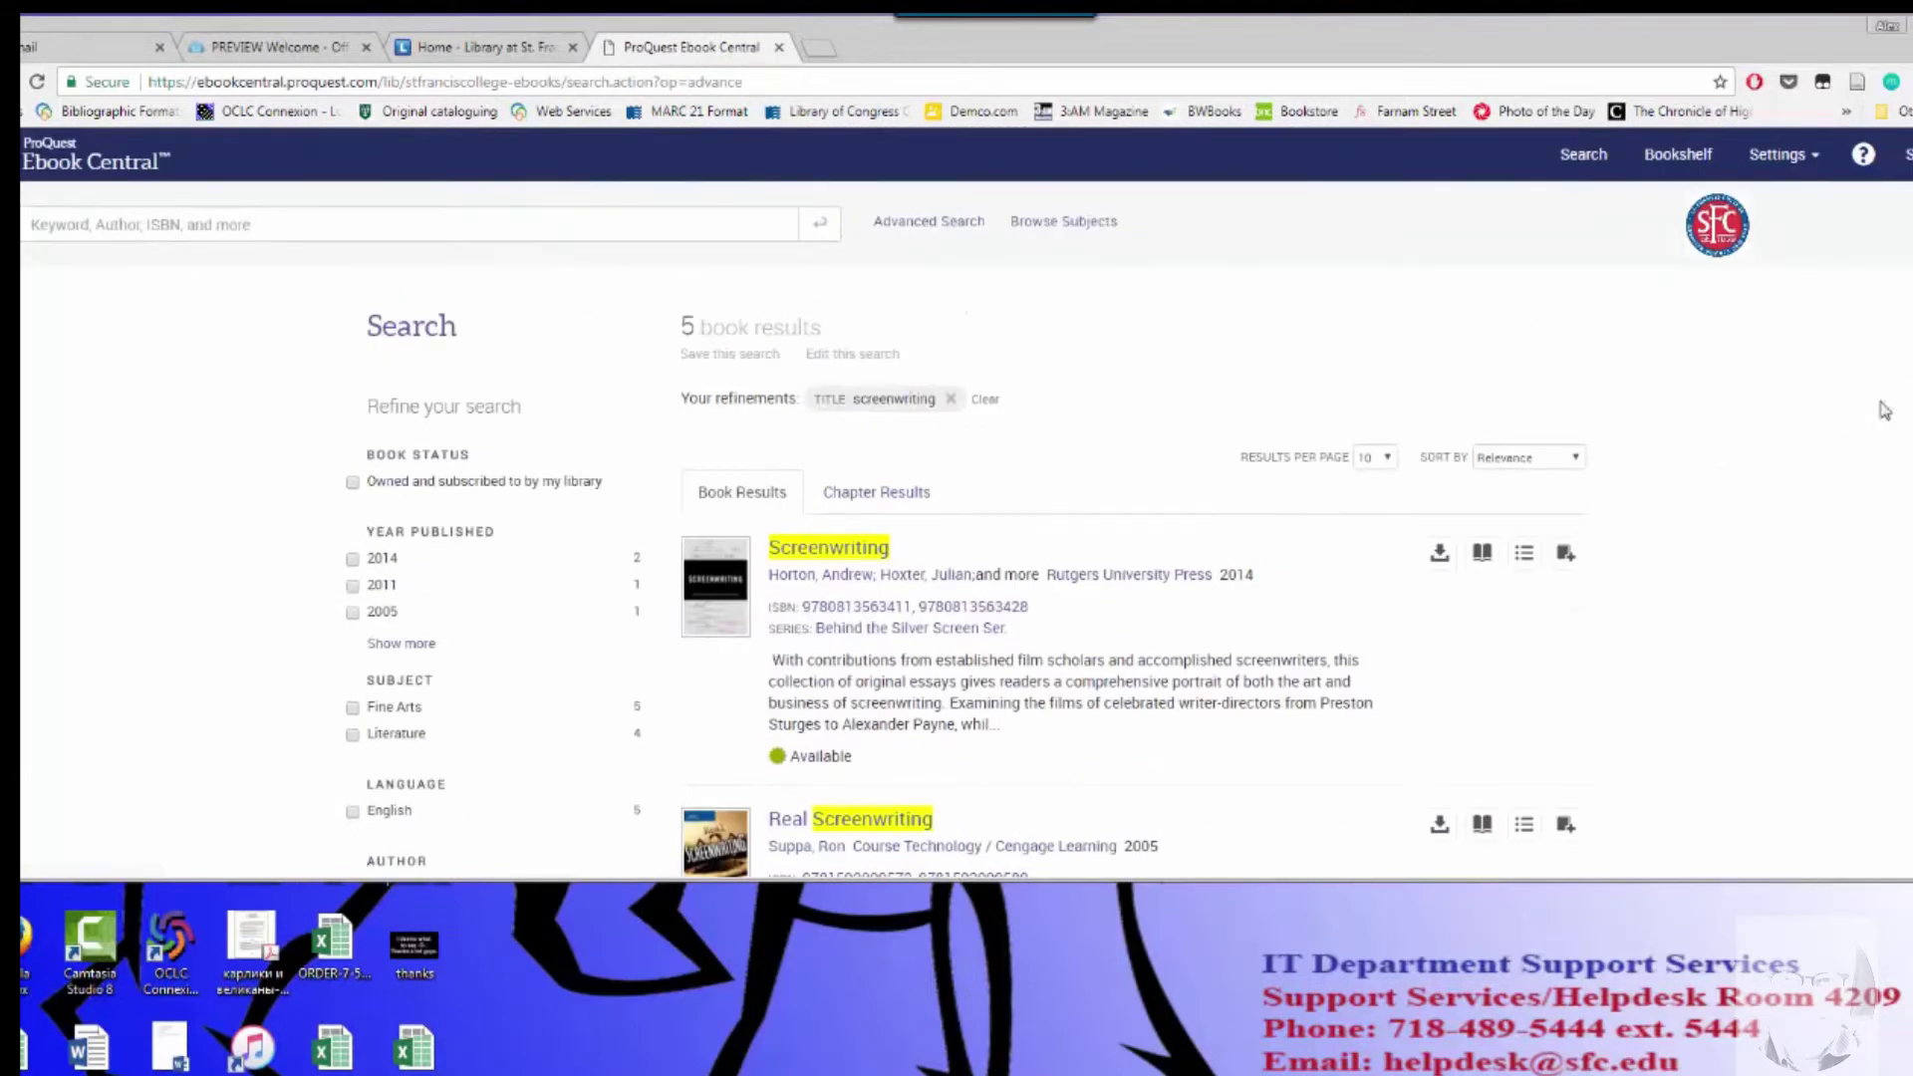
pyautogui.click(354, 560)
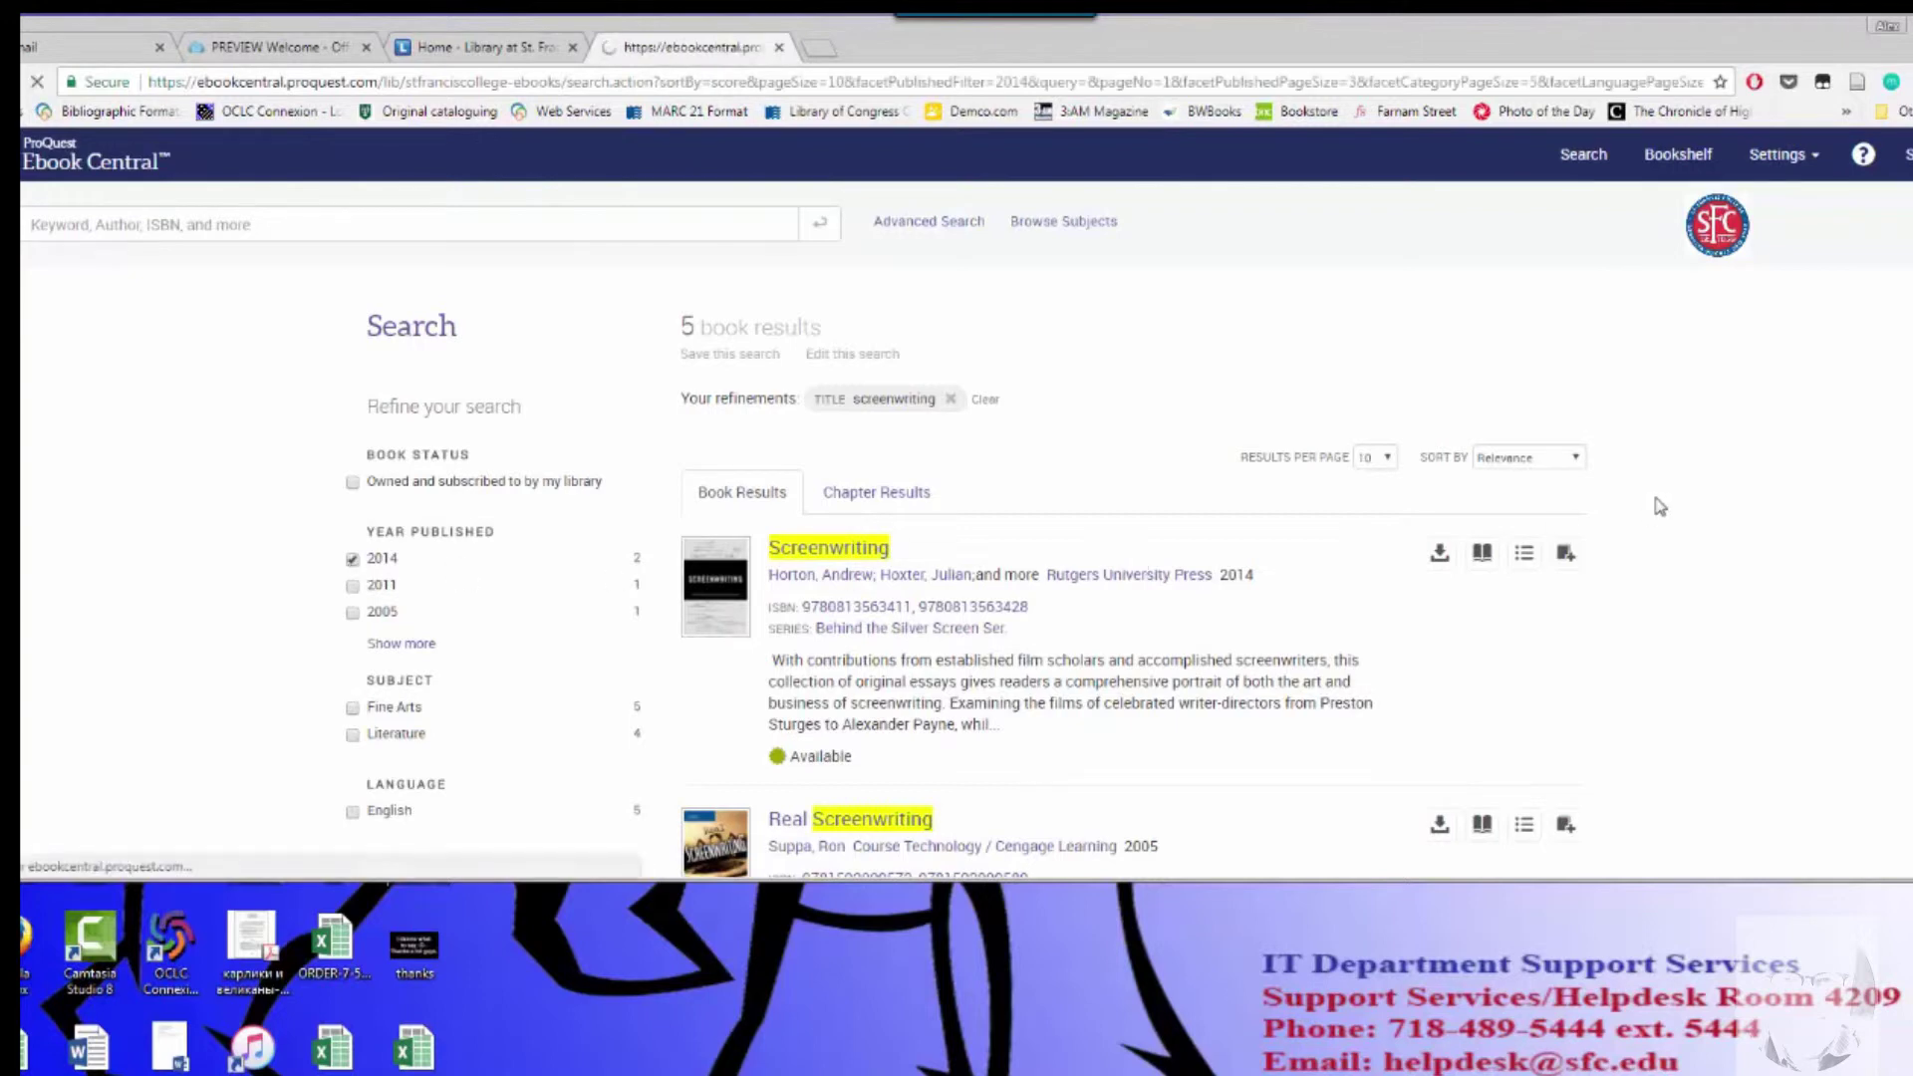
pyautogui.scroll(-2, 1380, 632)
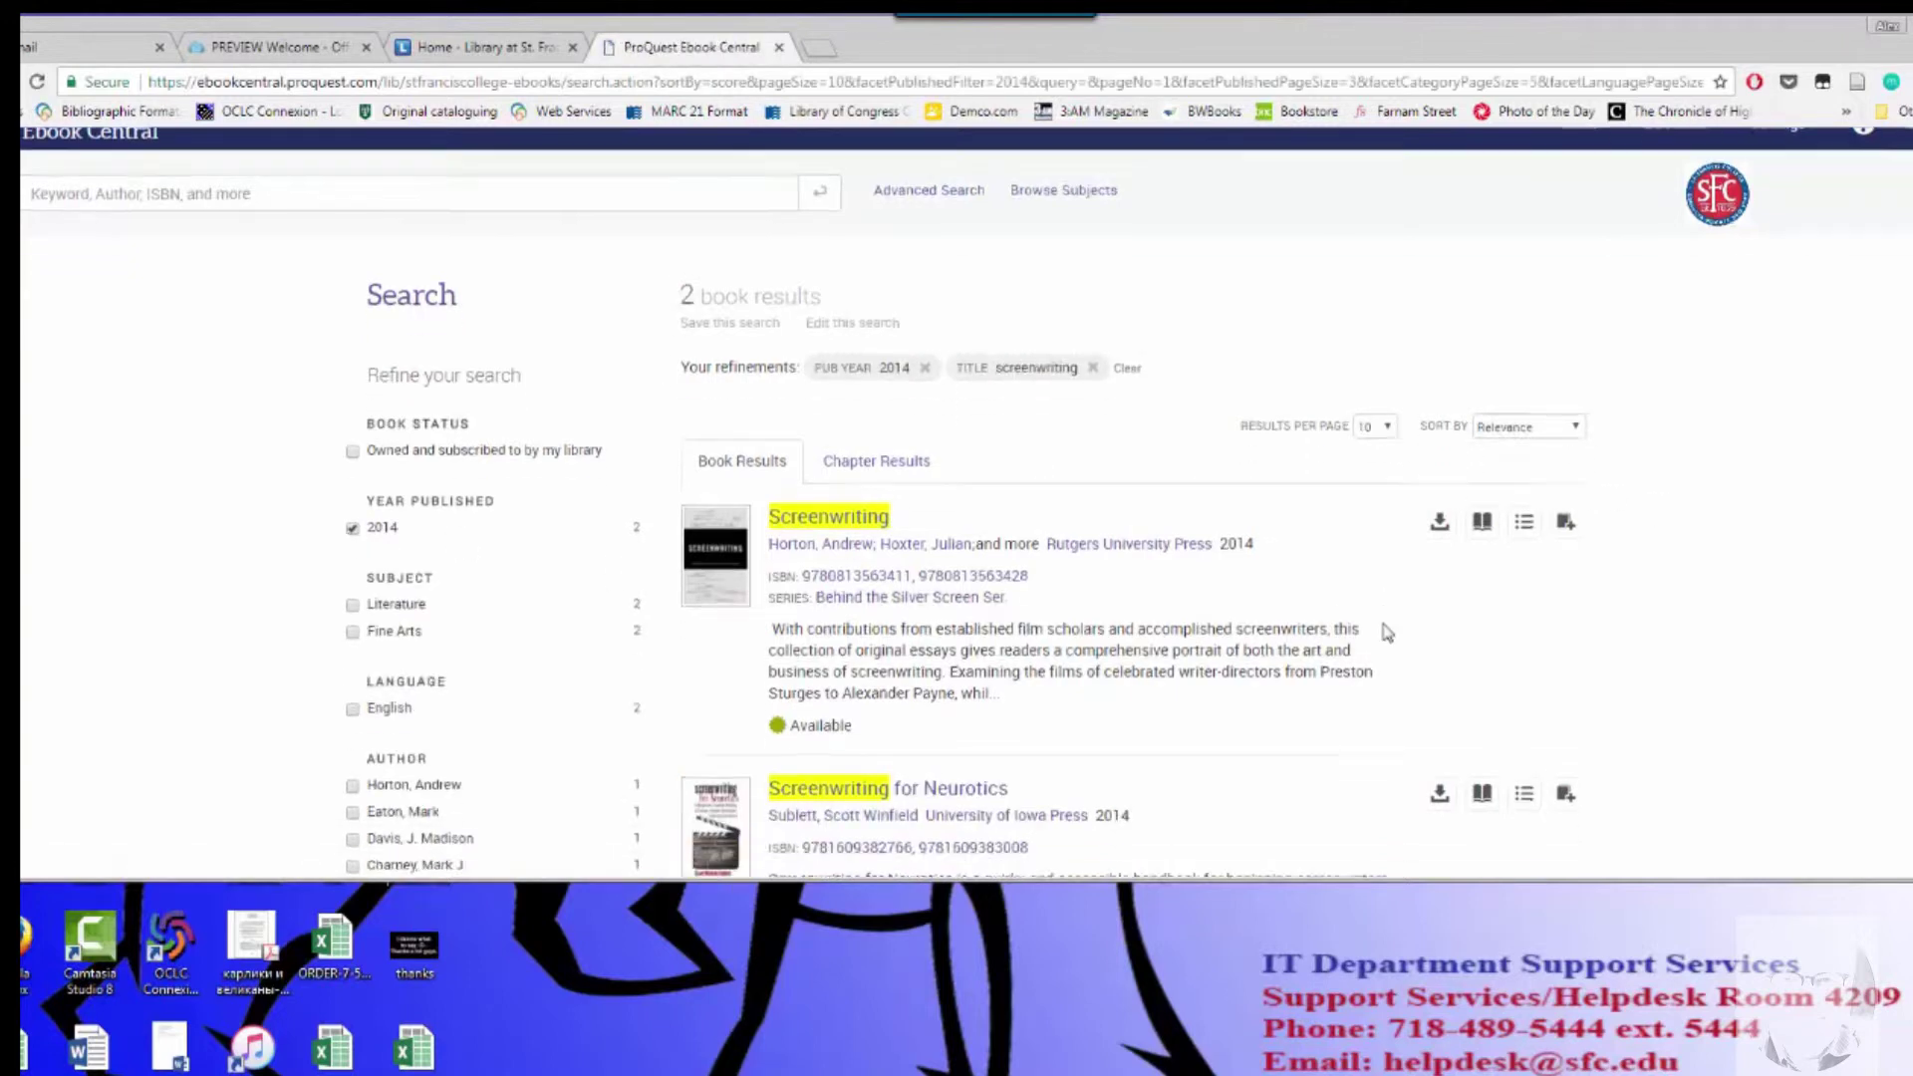
pyautogui.scroll(2, 1387, 632)
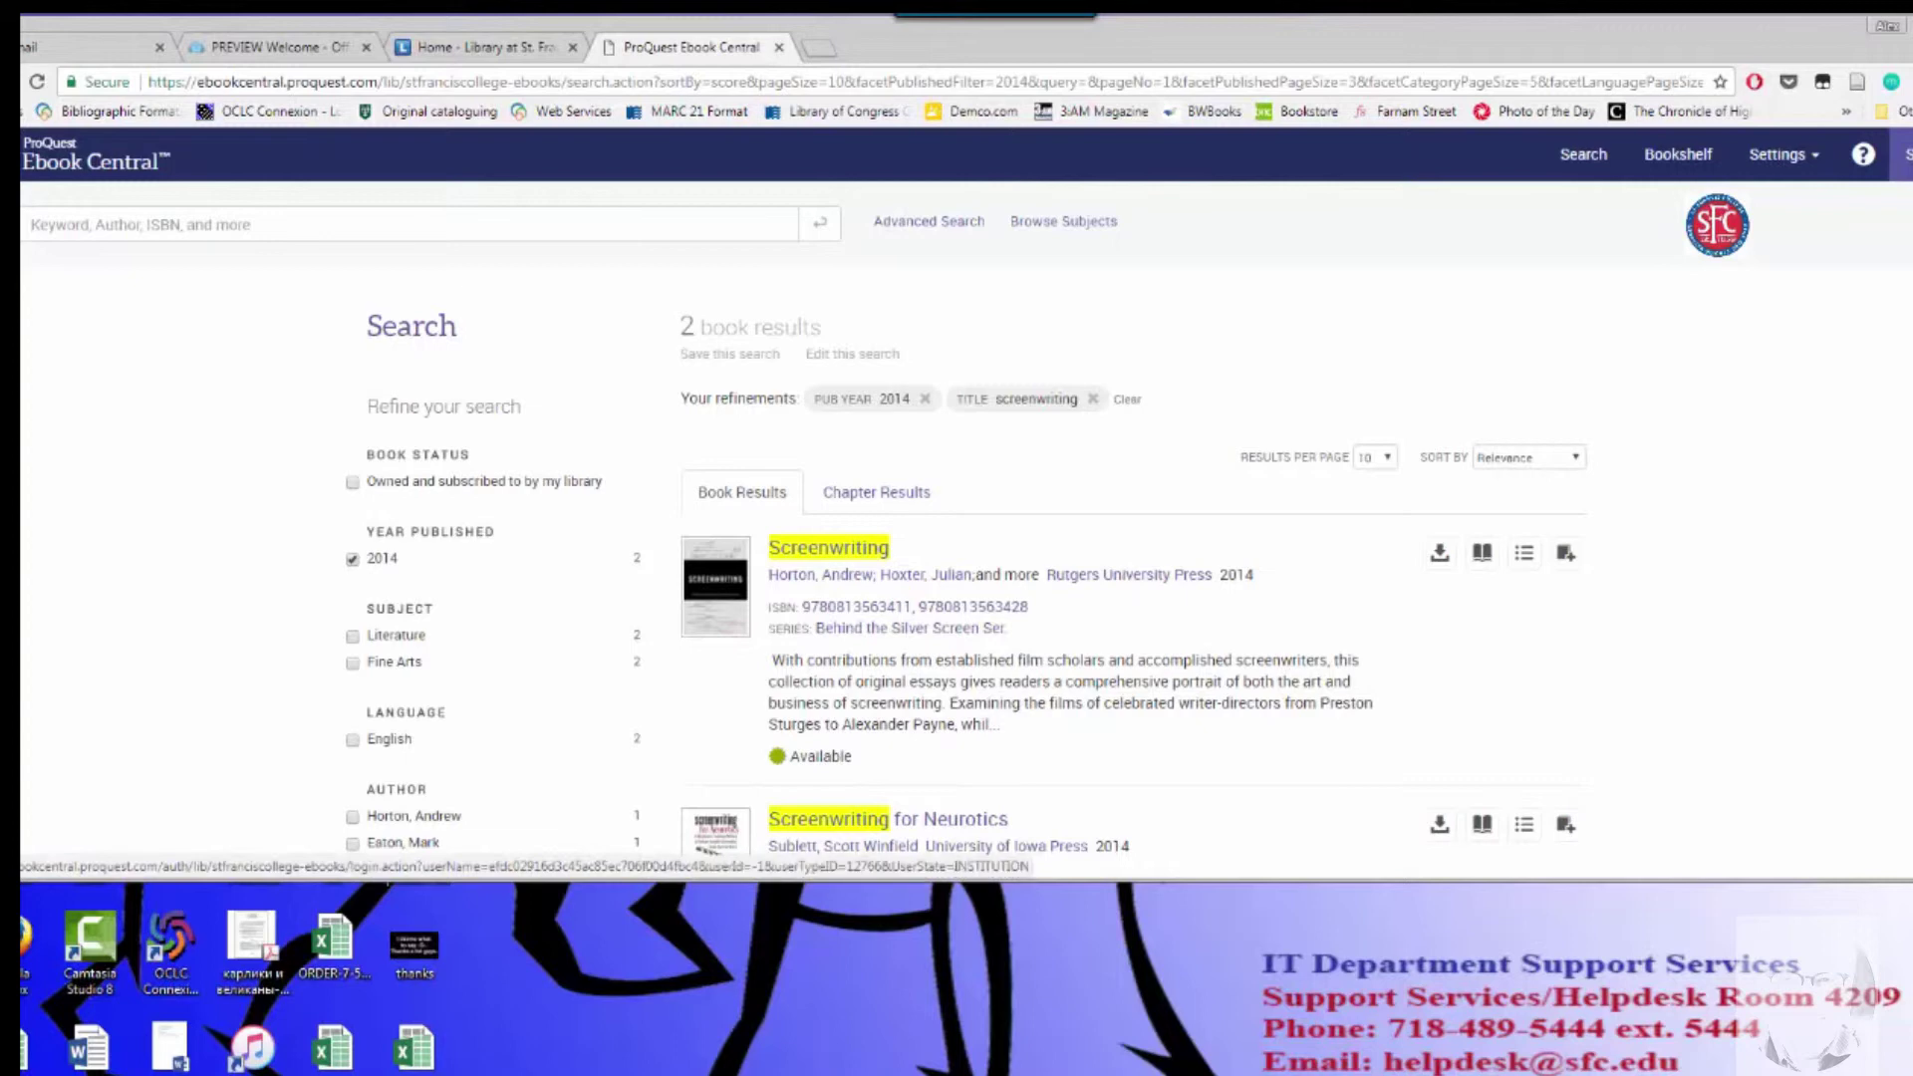
# Sign in and start downloading the first book, "Screenwriting", choosing Laptop Desktop and own computer as the device.
pyautogui.click(1905, 155)
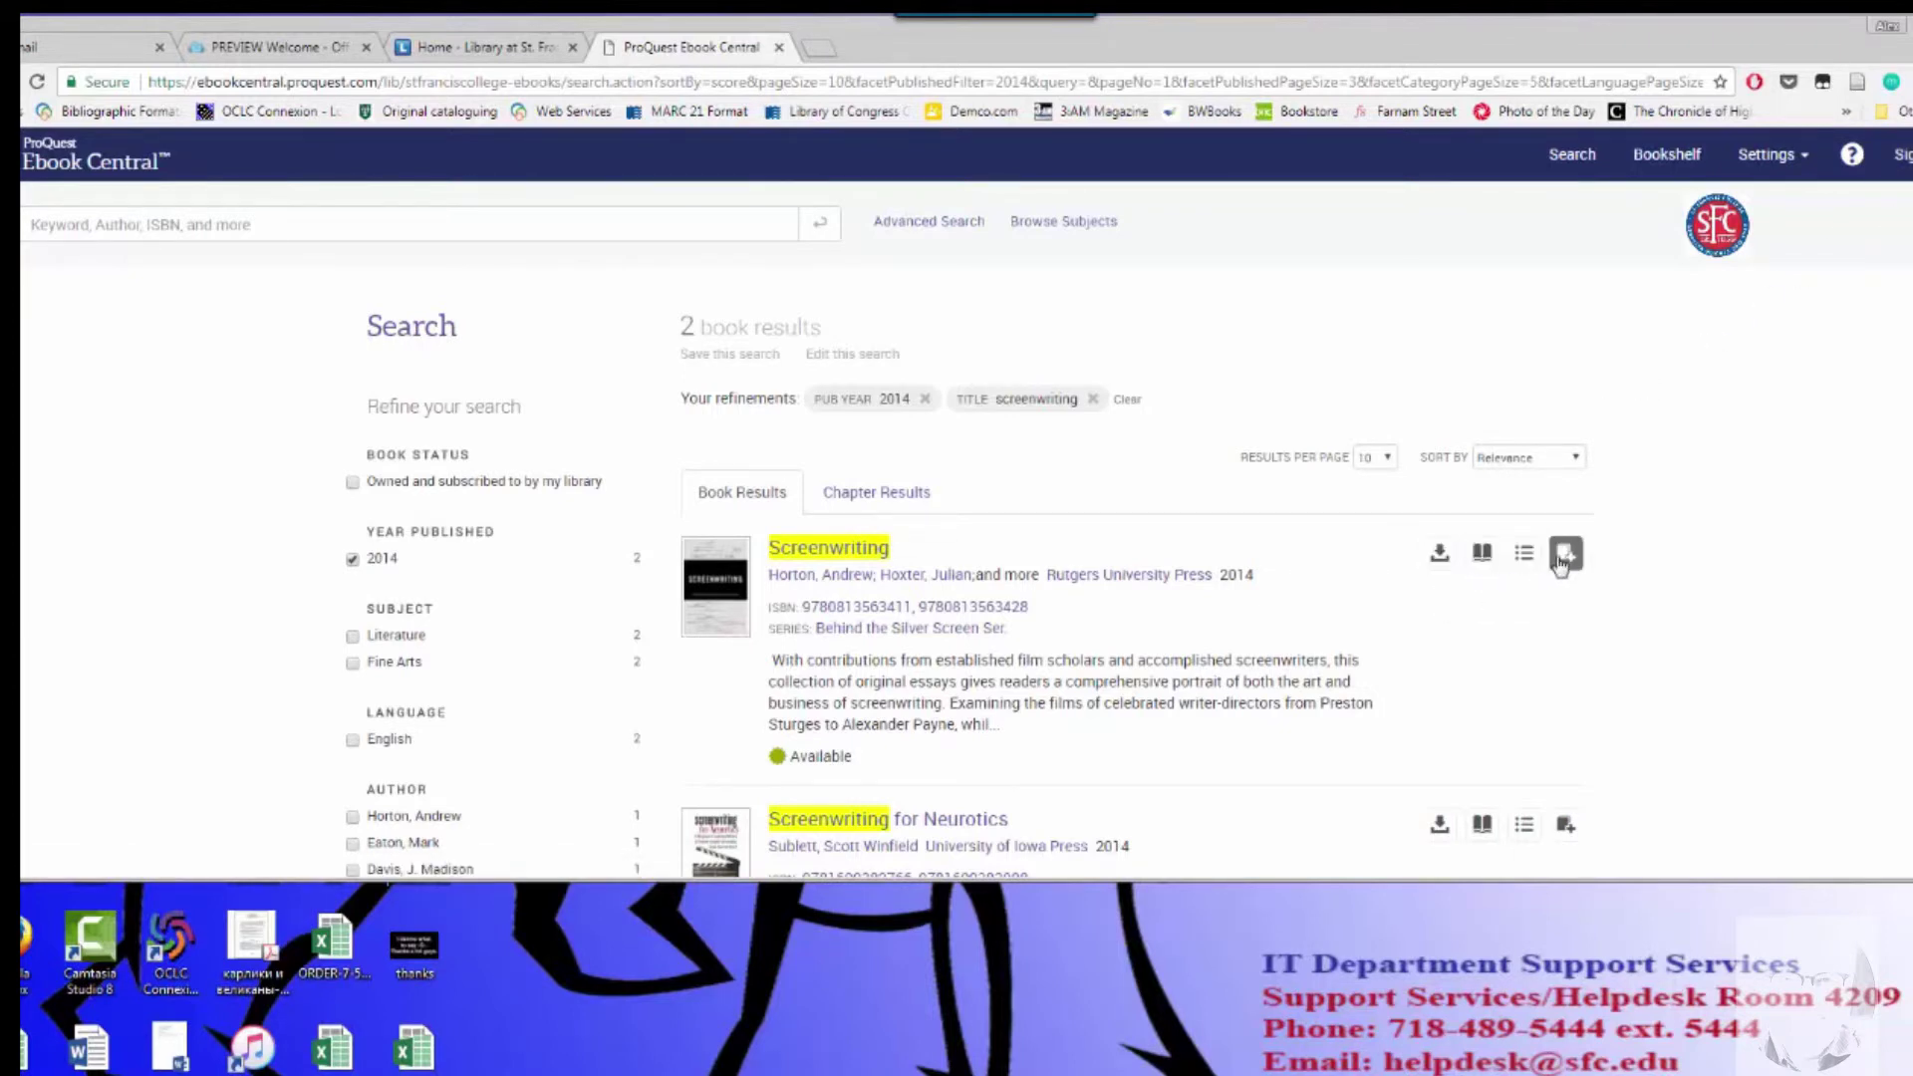
pyautogui.click(1440, 555)
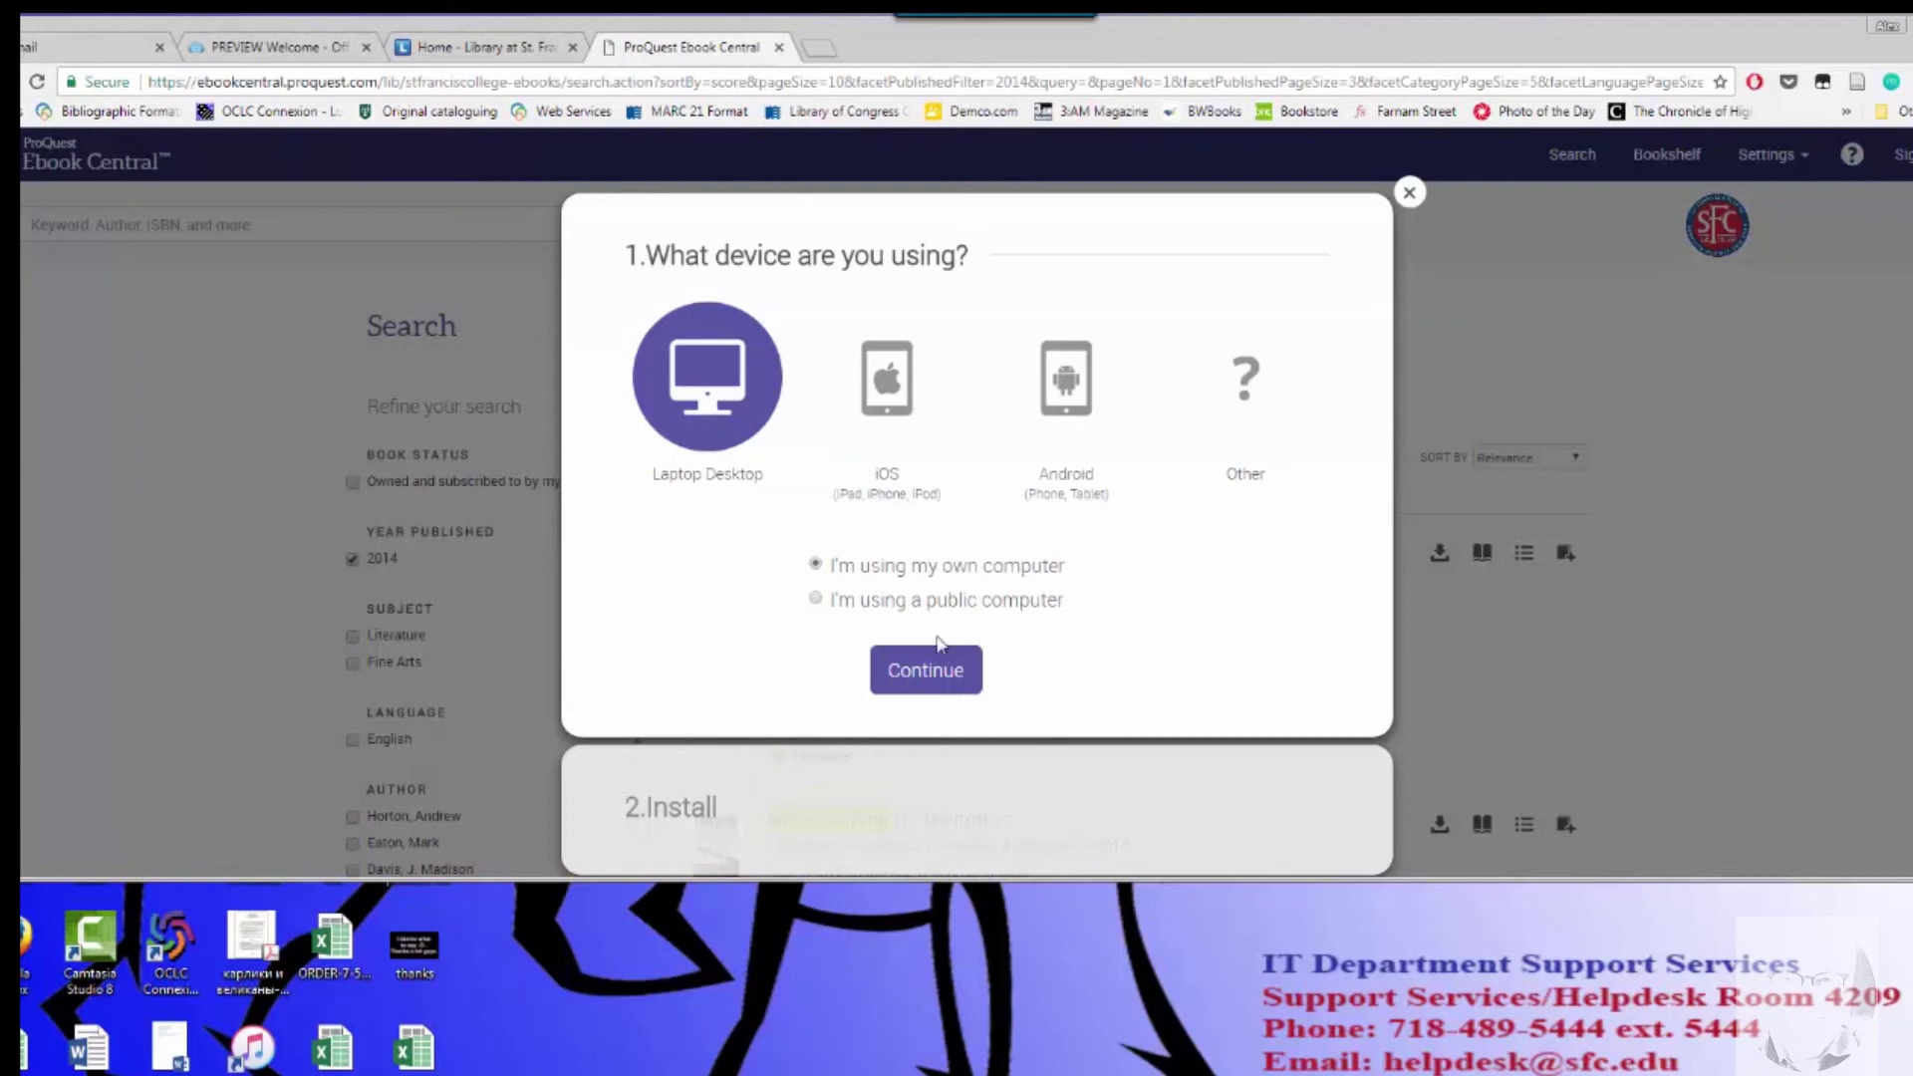
pyautogui.click(931, 670)
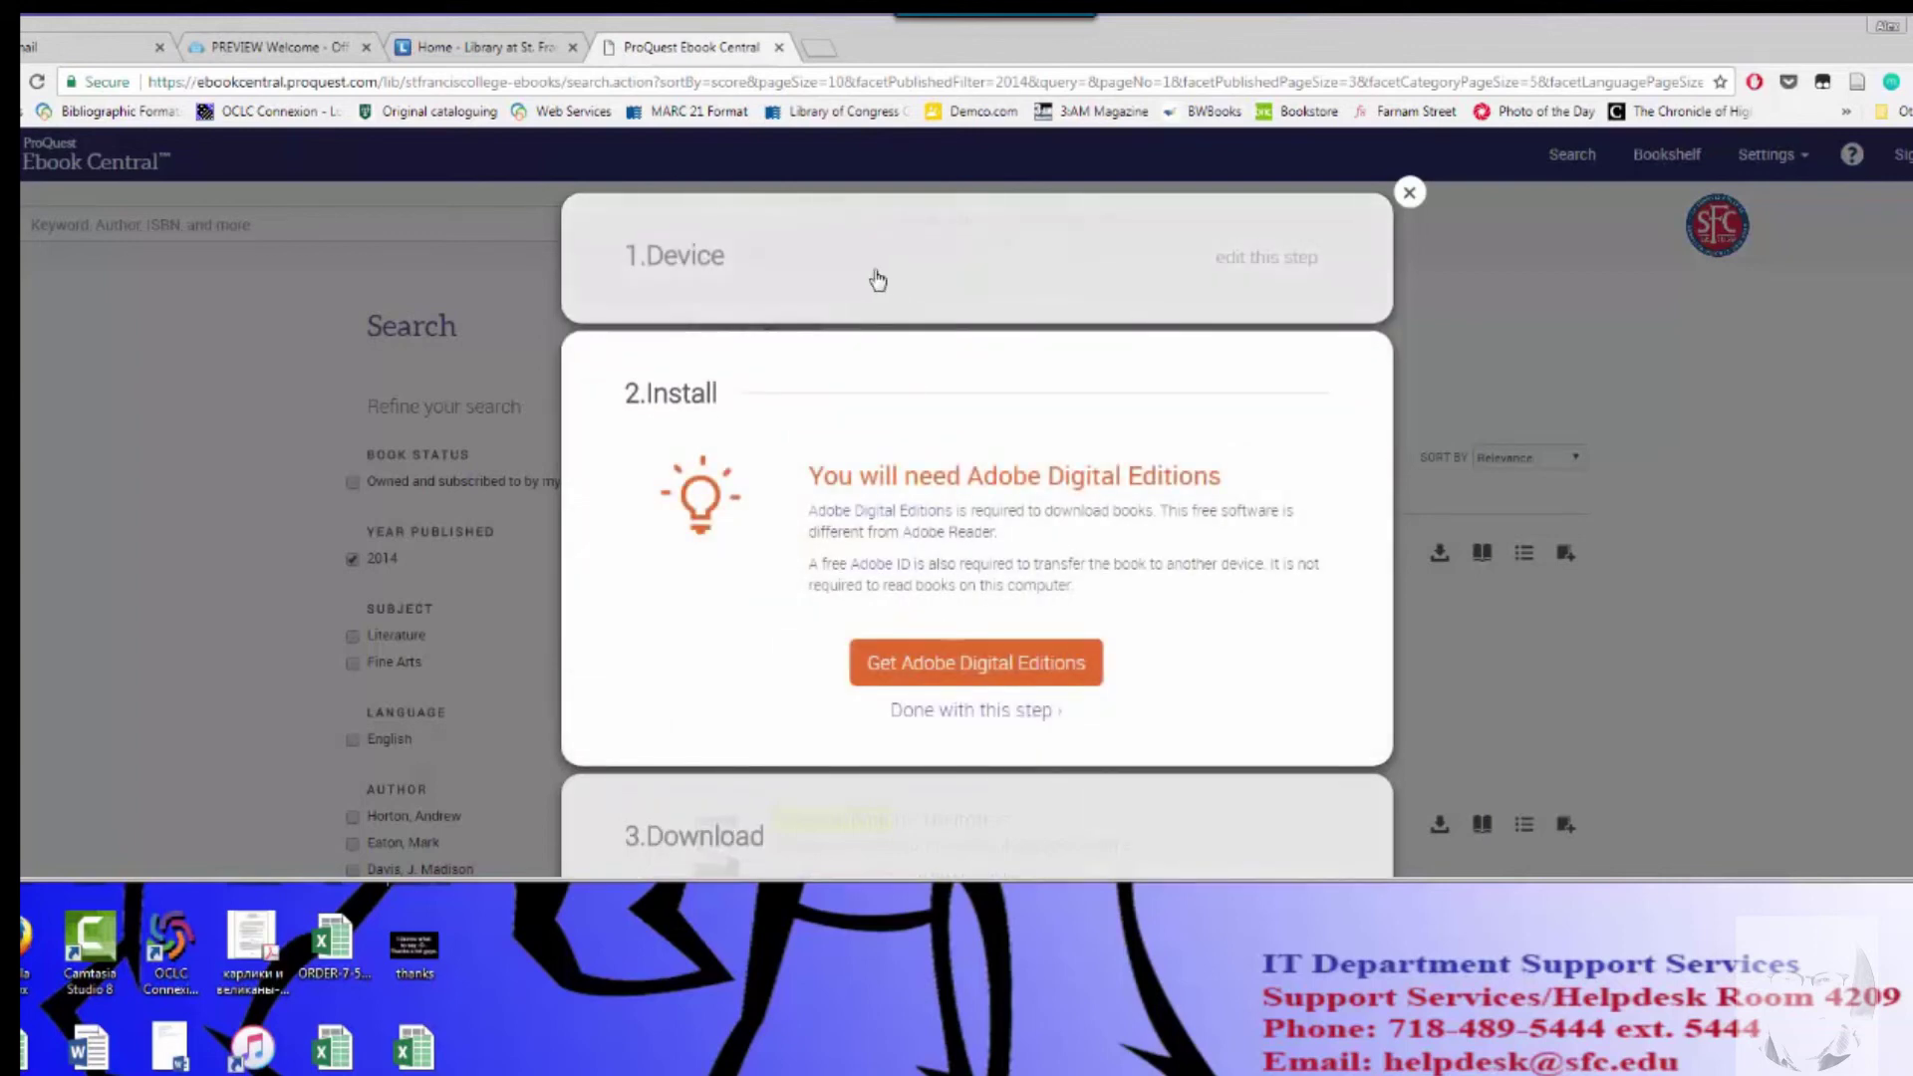